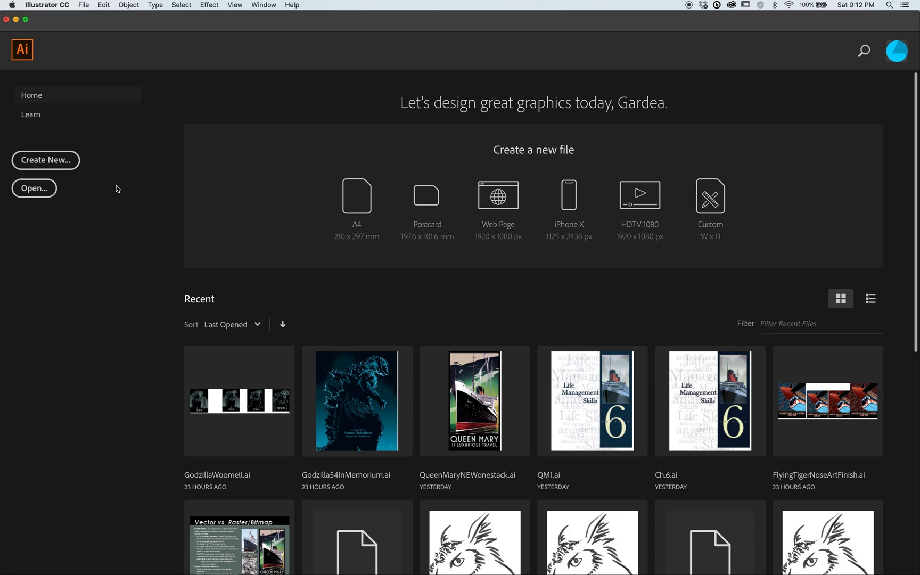
# Create a new Letter print document in portrait orientation, measuring 8.5 × 11 in, with inches as the units
pyautogui.click(44, 161)
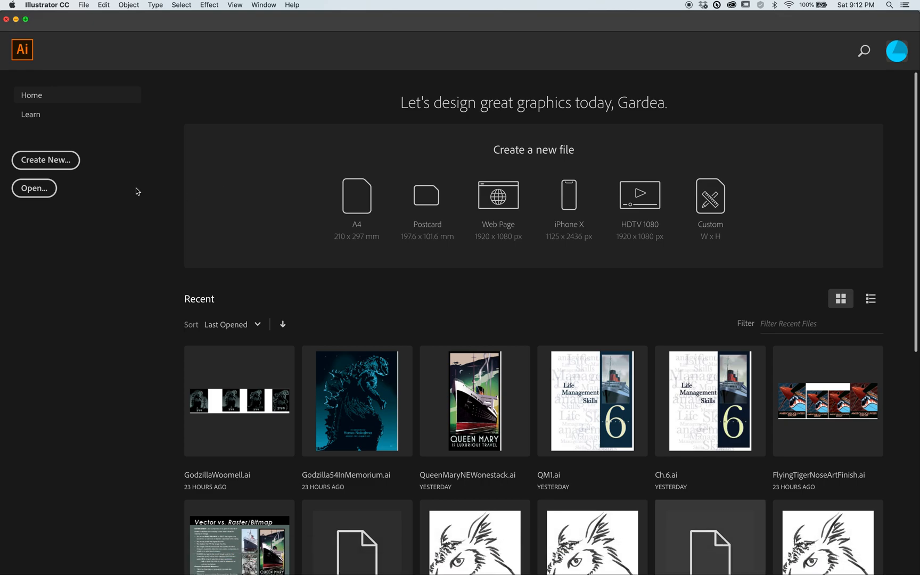
pyautogui.click(38, 163)
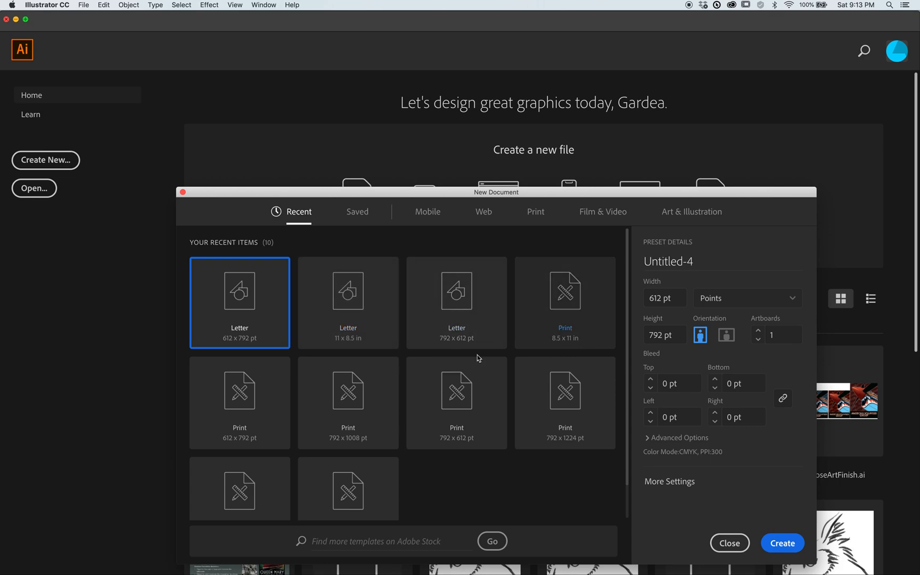
pyautogui.click(537, 213)
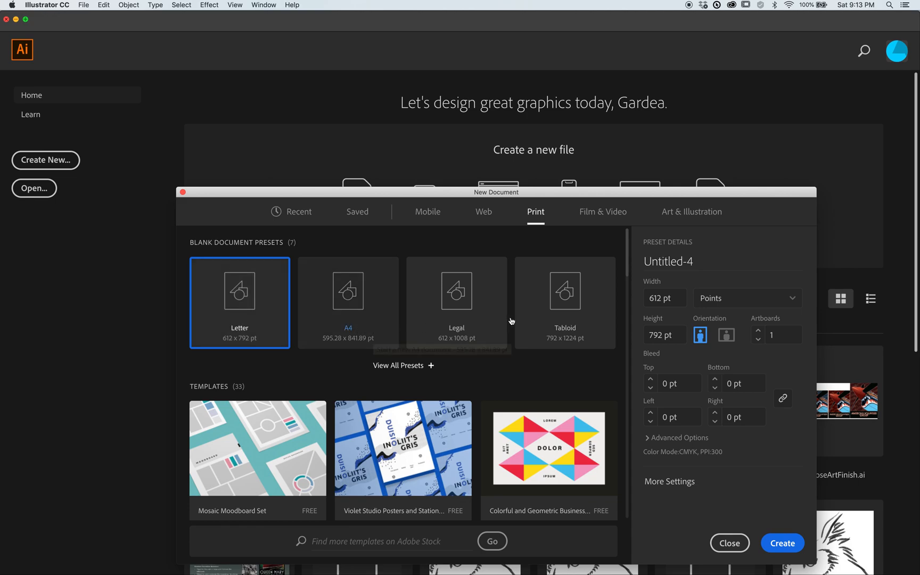
pyautogui.click(749, 299)
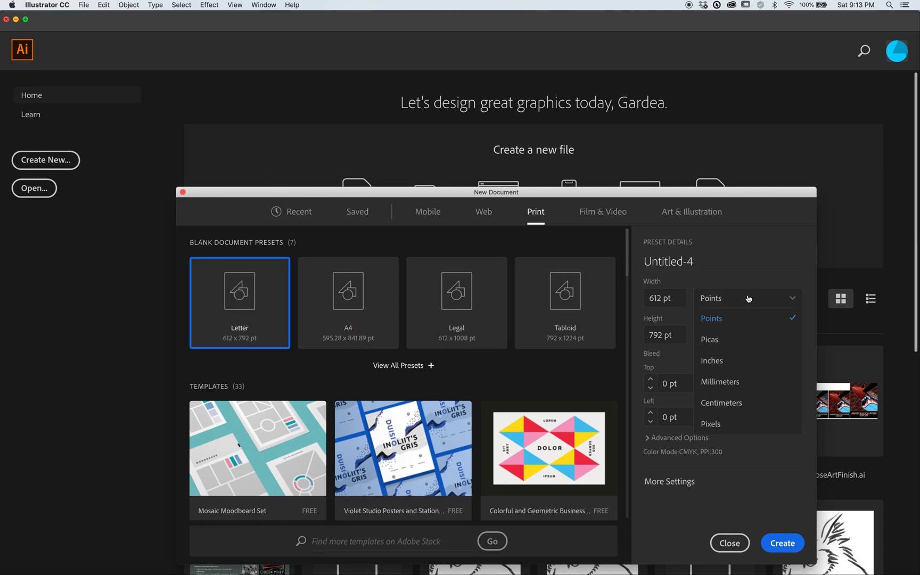
pyautogui.click(713, 361)
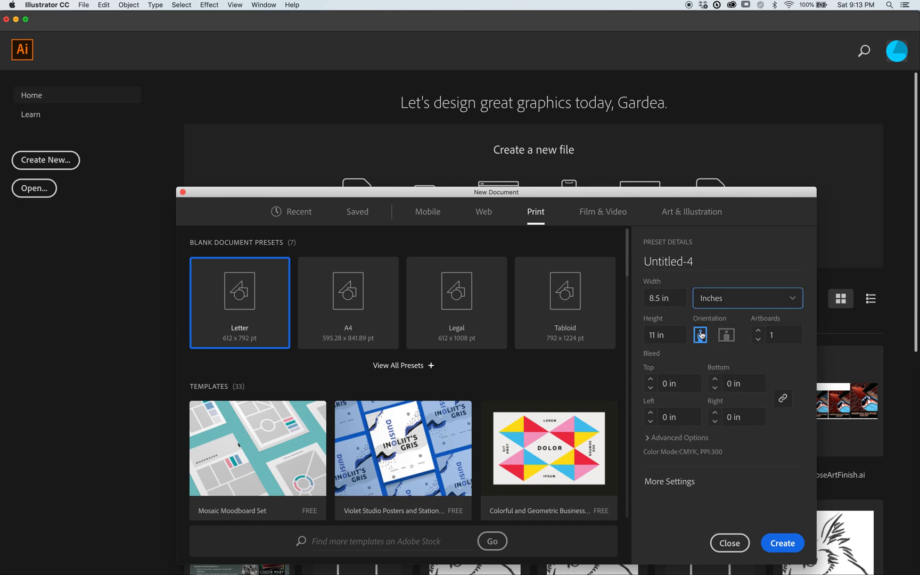
pyautogui.moveTo(626, 192); pyautogui.dragTo(551, 73)
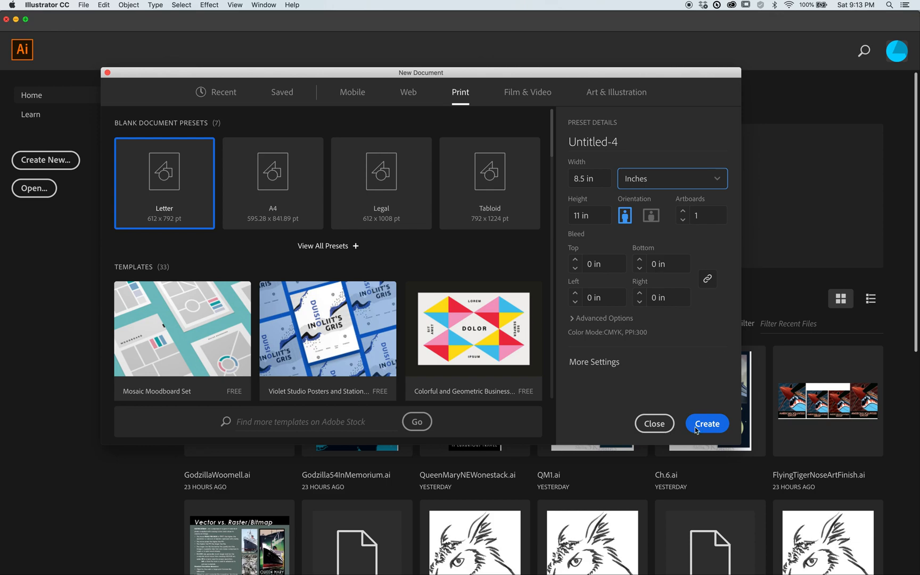
pyautogui.click(715, 426)
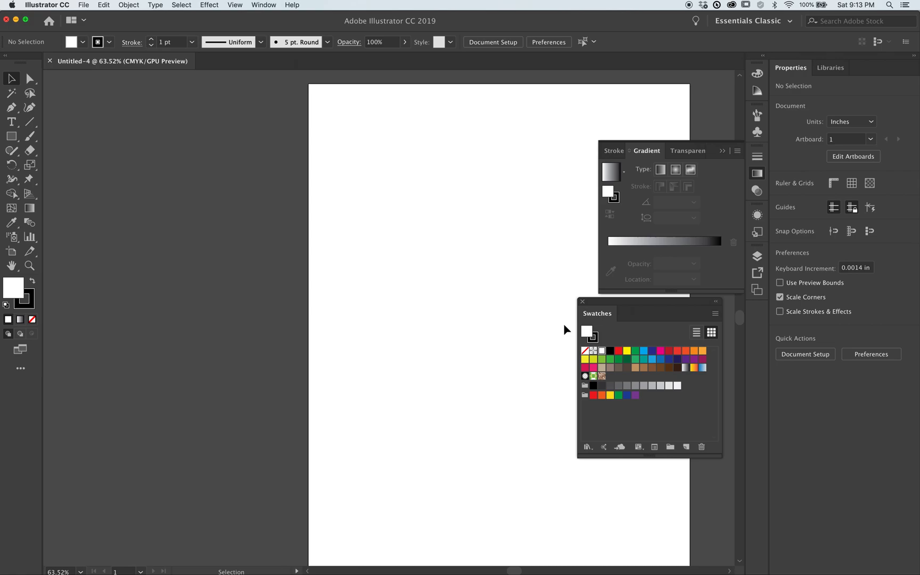
# Hide all the tool and settings panels to view only the artboard, and bring them back
pyautogui.press('space')
pyautogui.press('space')
pyautogui.moveTo(440, 281); pyautogui.dragTo(280, 268)
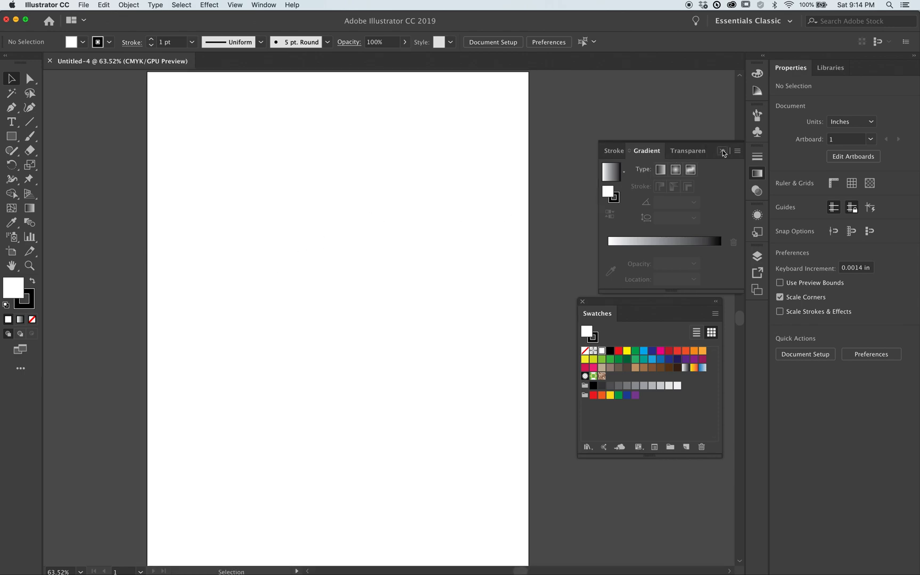
pyautogui.press('Tab')
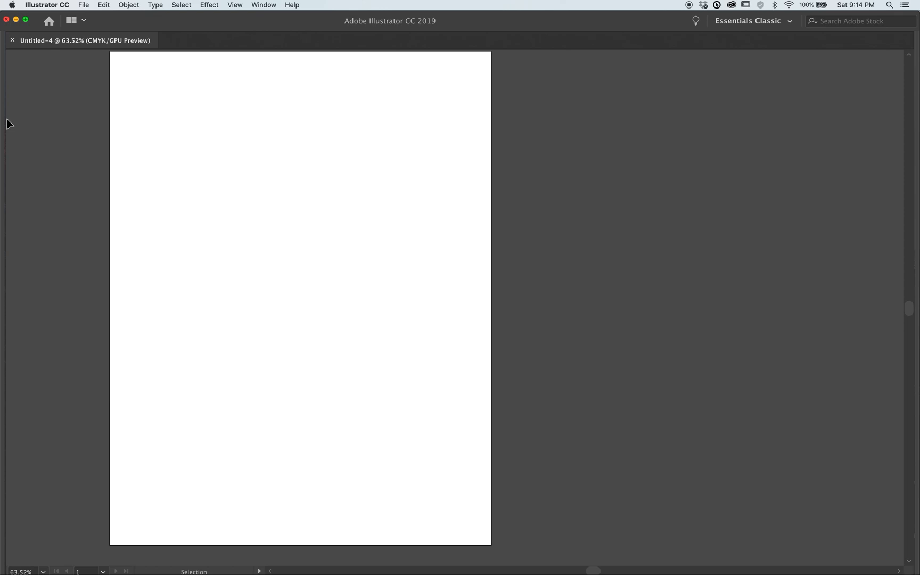
pyautogui.press('Tab')
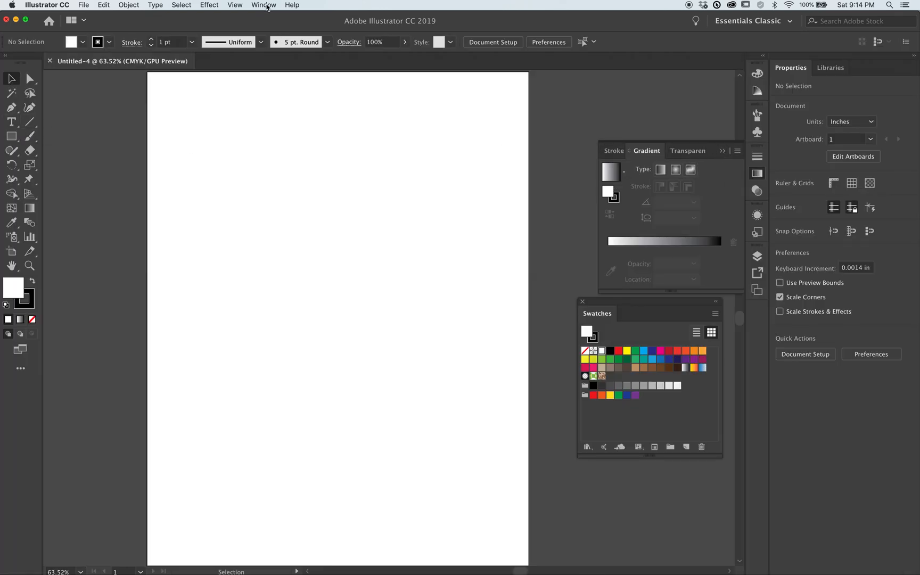
# Reset the Essentials Classic workspace to its default panel arrangement
pyautogui.click(267, 6)
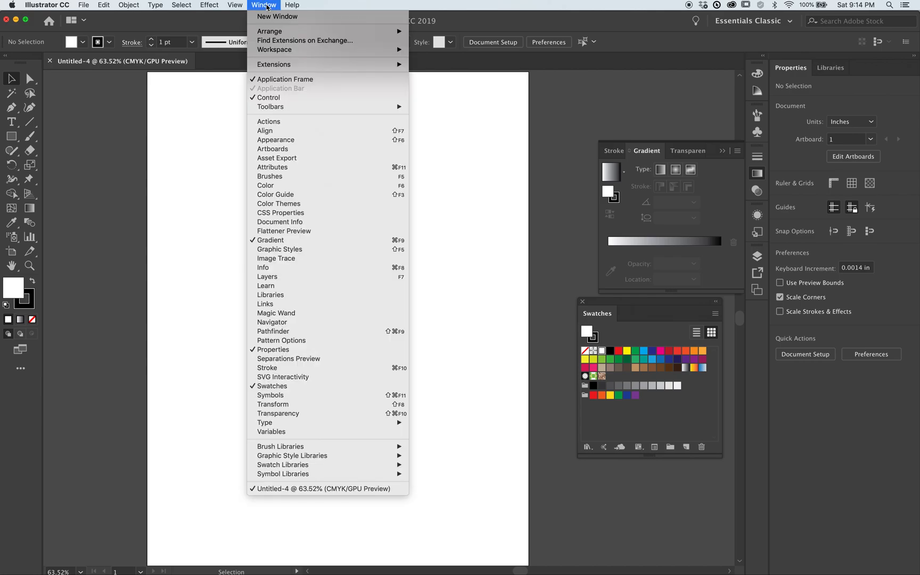
pyautogui.moveTo(277, 52)
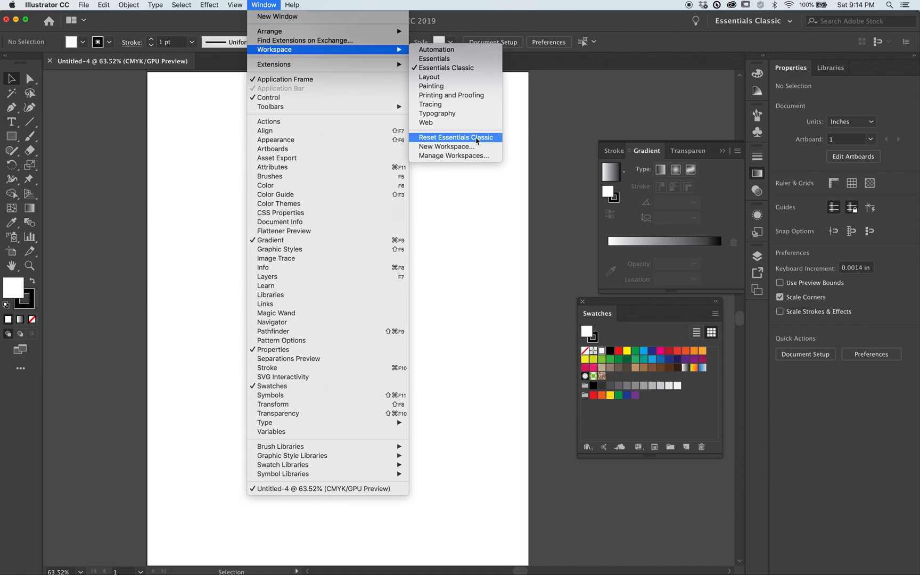
pyautogui.click(476, 140)
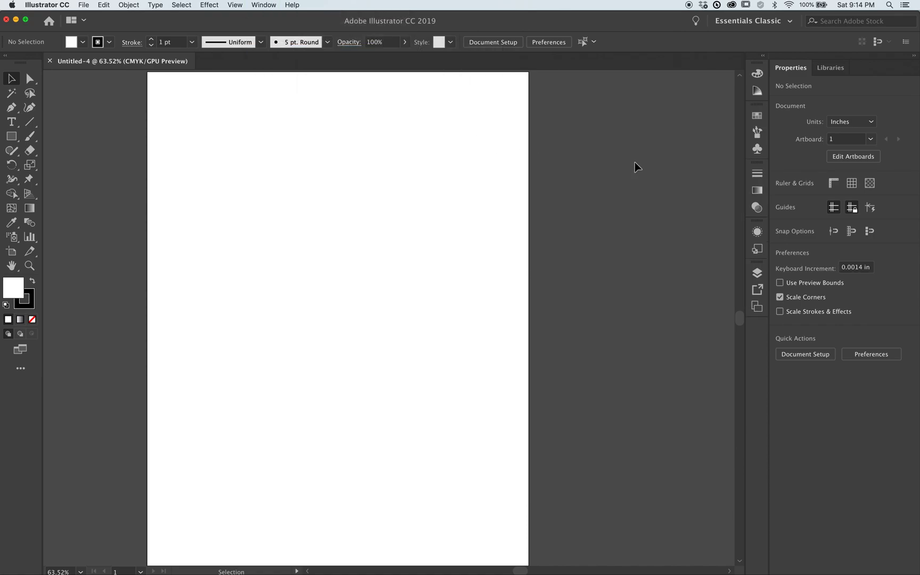
# Place Apple.jpg from the Desktop as a linked image, starting near the artboard's upper-left corner
pyautogui.moveTo(394, 234); pyautogui.dragTo(454, 236)
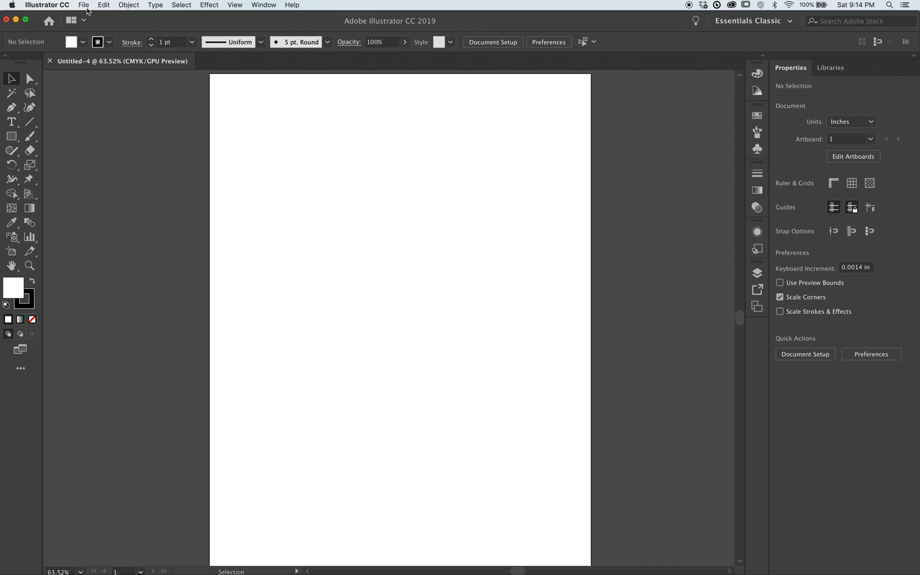
pyautogui.click(83, 6)
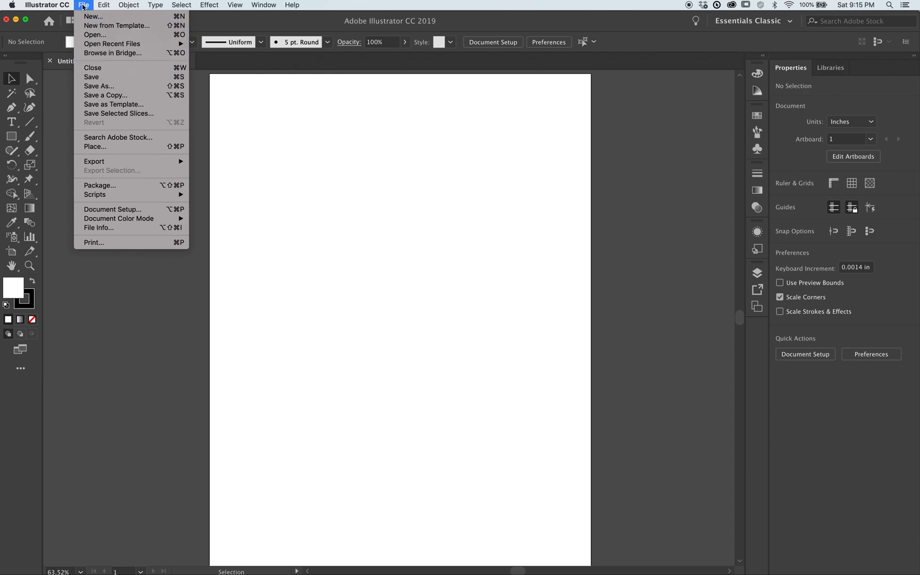
pyautogui.click(96, 150)
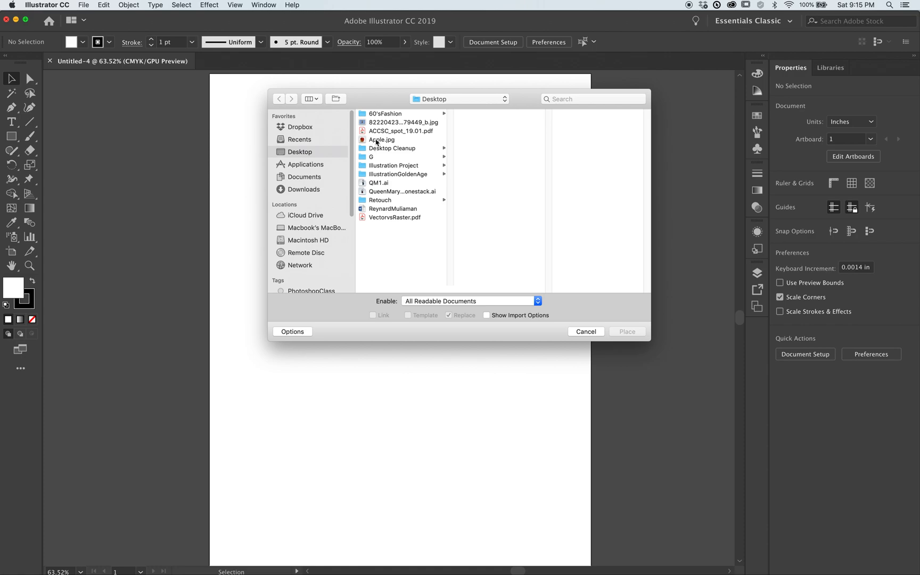
pyautogui.click(377, 141)
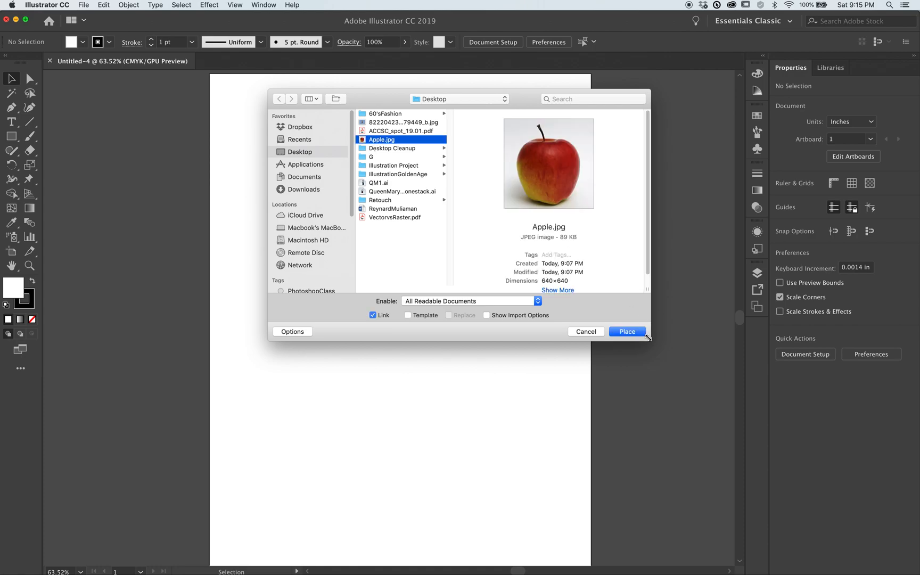
pyautogui.click(622, 332)
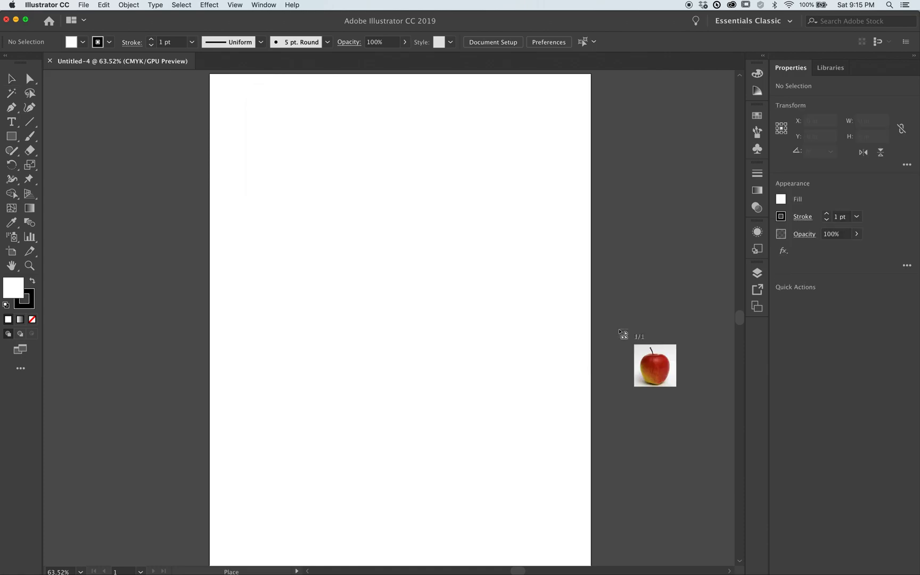
pyautogui.click(224, 92)
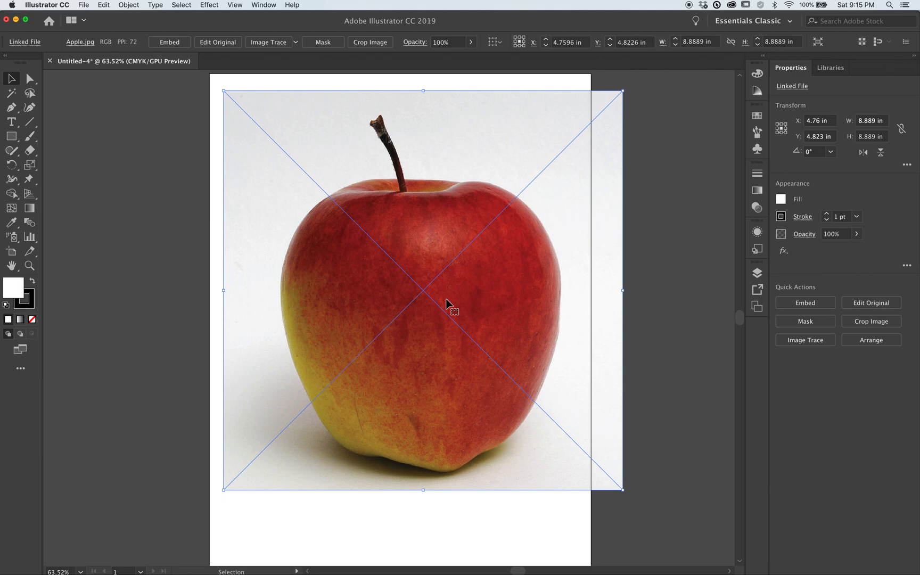
# Check the placed apple image in Outline mode and return to the normal preview
pyautogui.press('super+y')
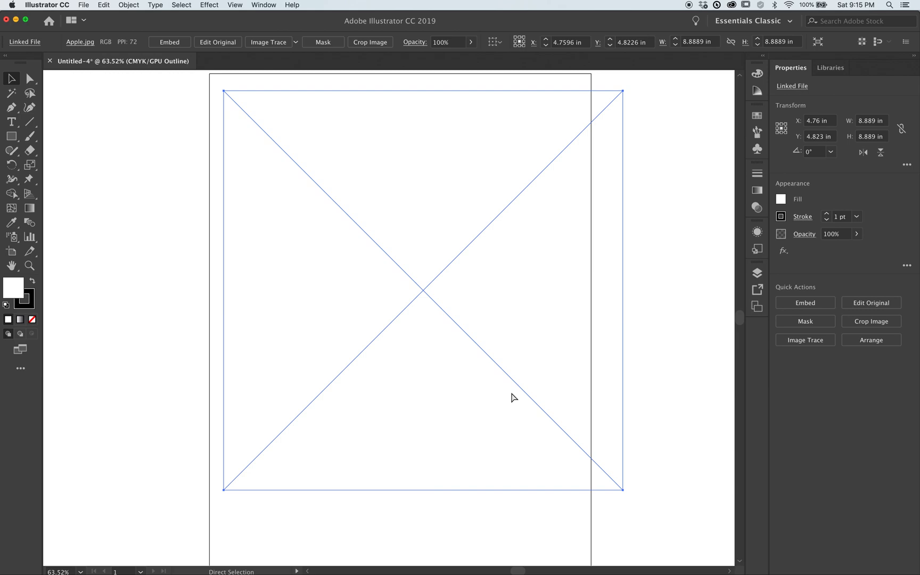
pyautogui.press('super+y')
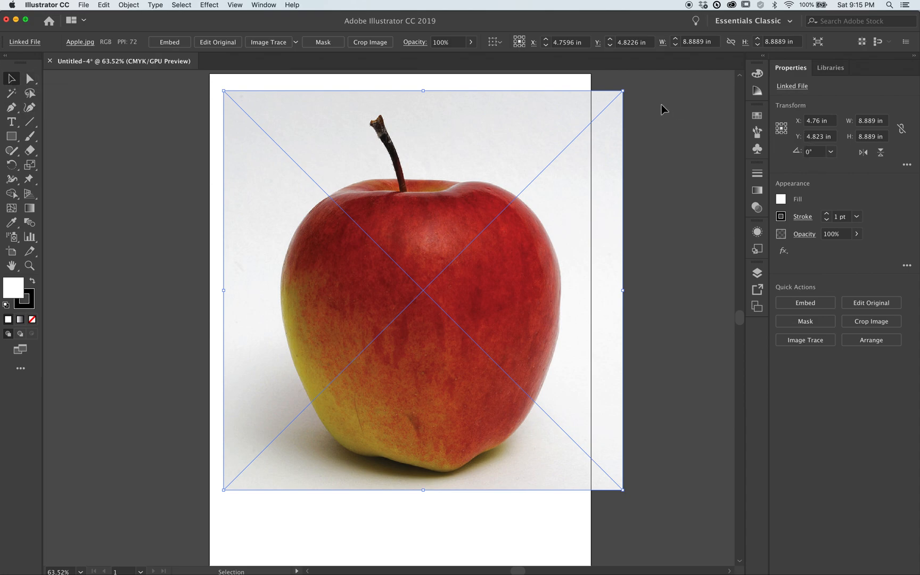
# Try scaling the apple image non-proportionally to about 4.85 × 8.29 in, and undo the change
pyautogui.moveTo(623, 91); pyautogui.dragTo(442, 119)
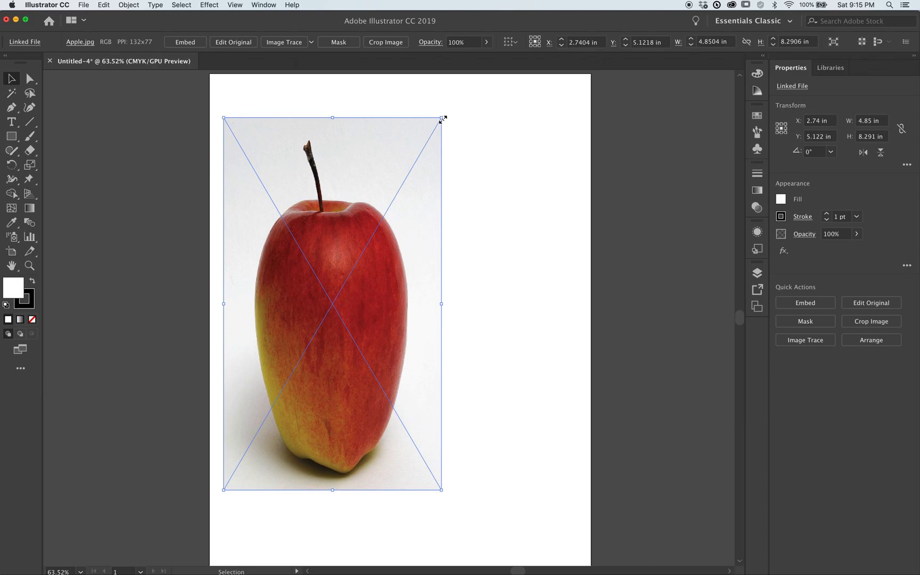
pyautogui.press('super')
pyautogui.press('super+z')
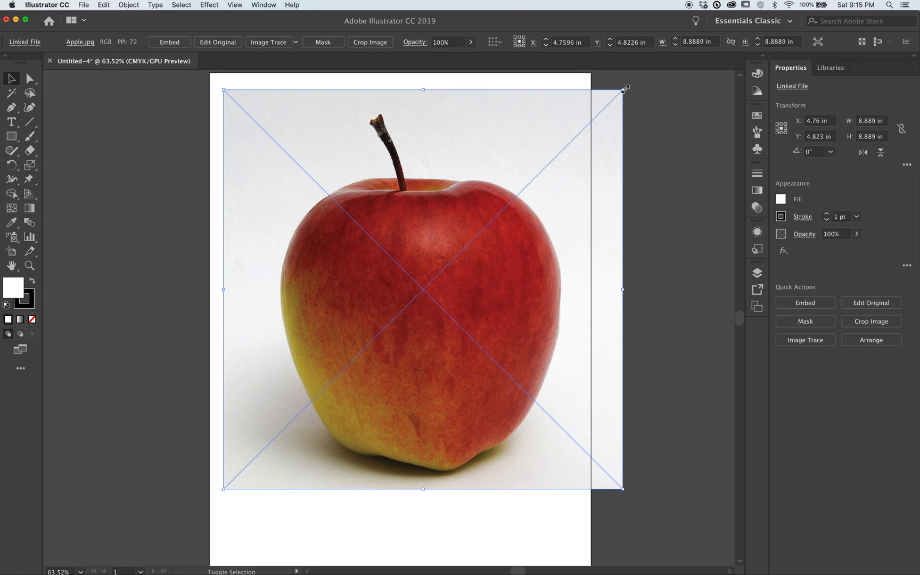
# Scale the apple image proportionally to about 7.29 in square and recenter it on the artboard
pyautogui.moveTo(623, 90); pyautogui.dragTo(552, 150)
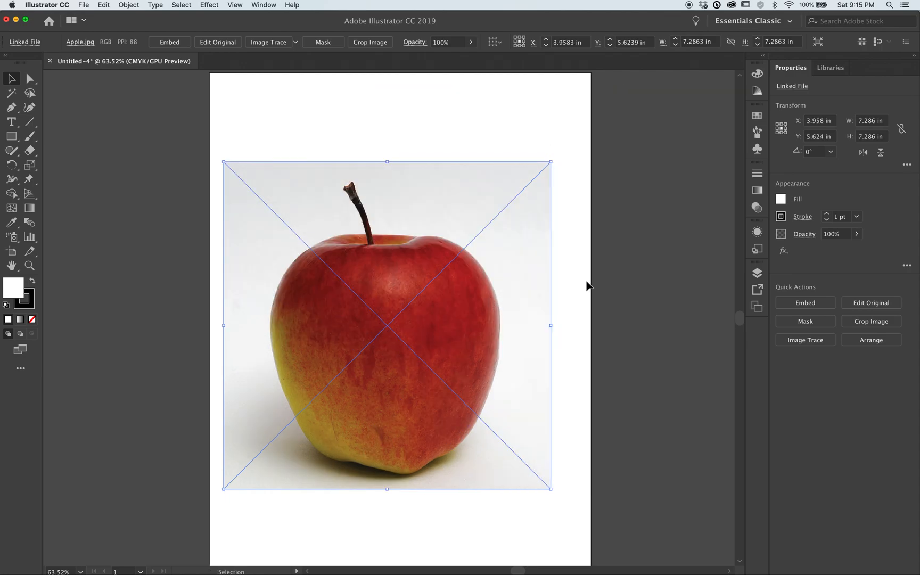
pyautogui.press('Delete')
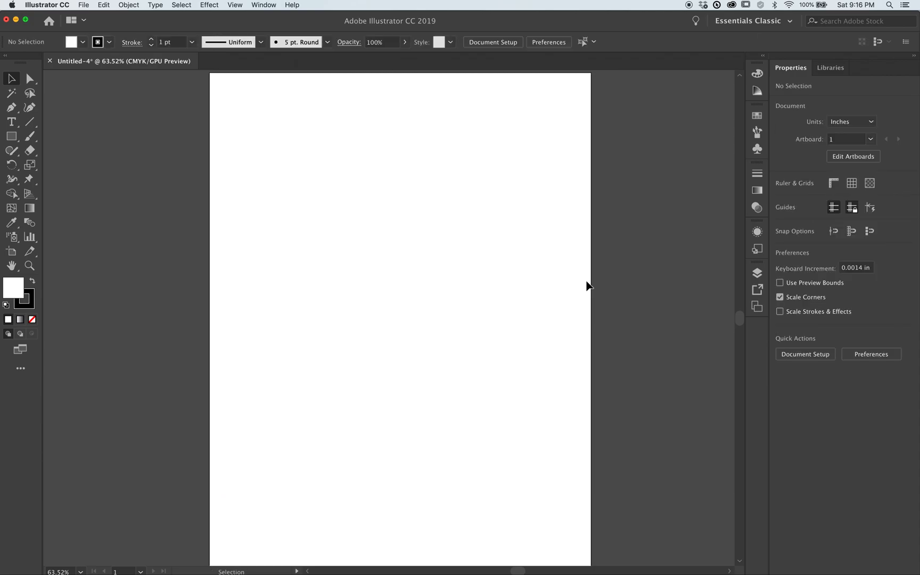
pyautogui.scroll(-1, 586, 286)
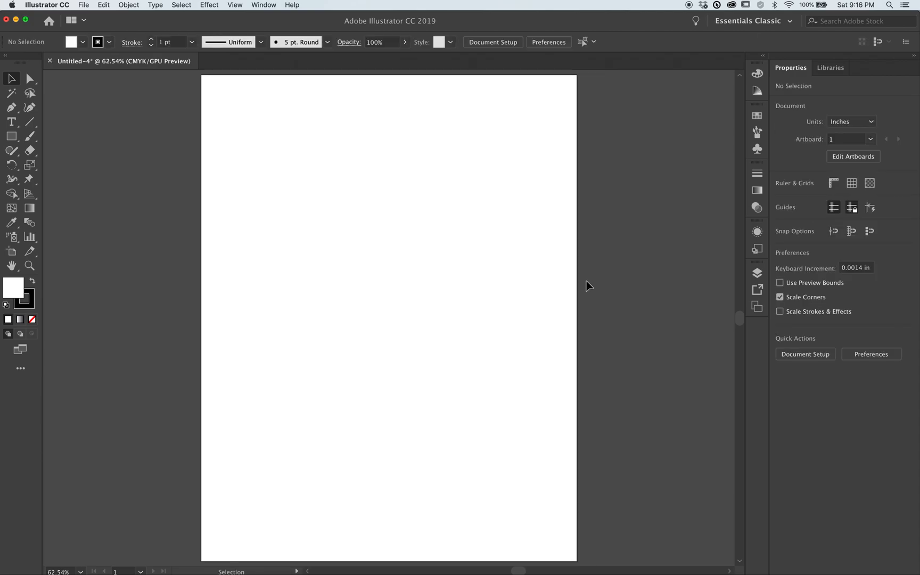
pyautogui.press('super+z')
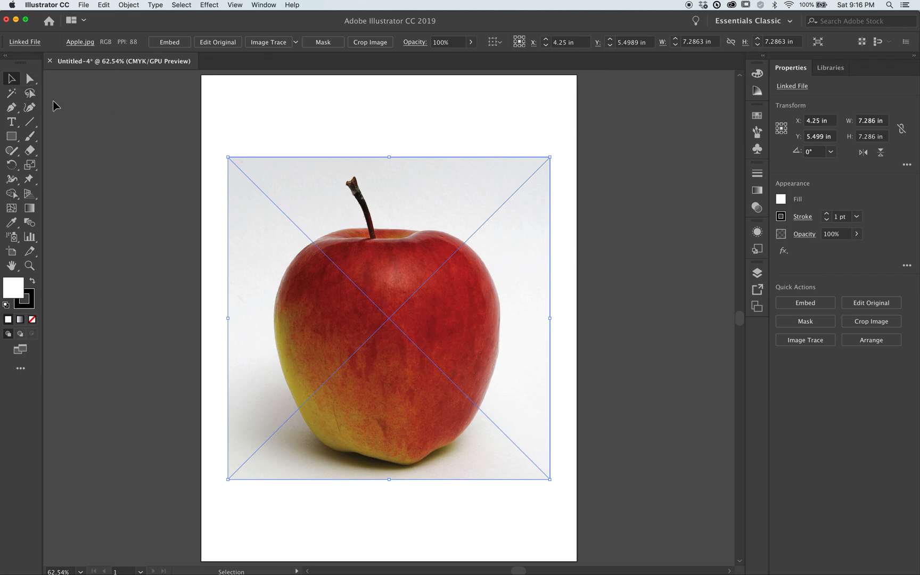
# Switch between the Rectangle, Direct Selection and Pen tools, leaving the Pen tool active
pyautogui.click(15, 138)
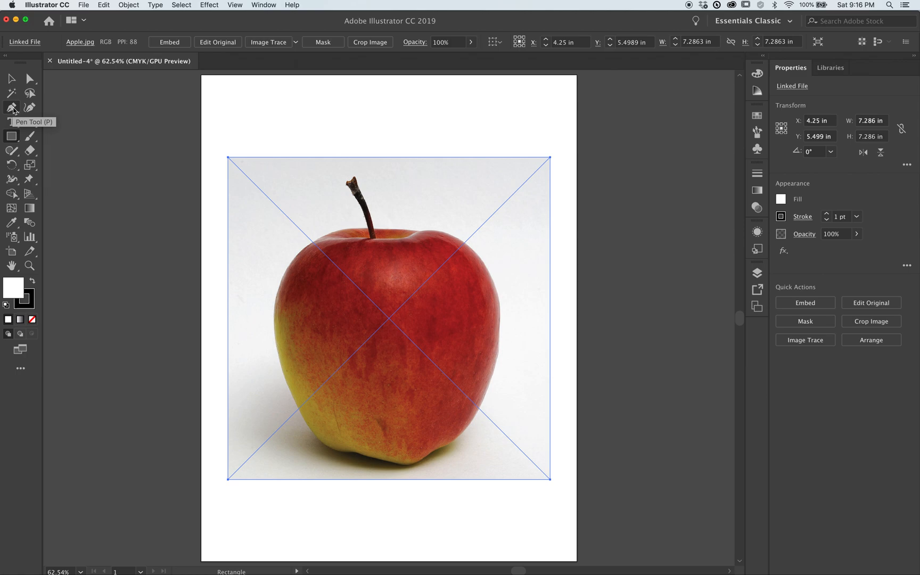
pyautogui.click(12, 108)
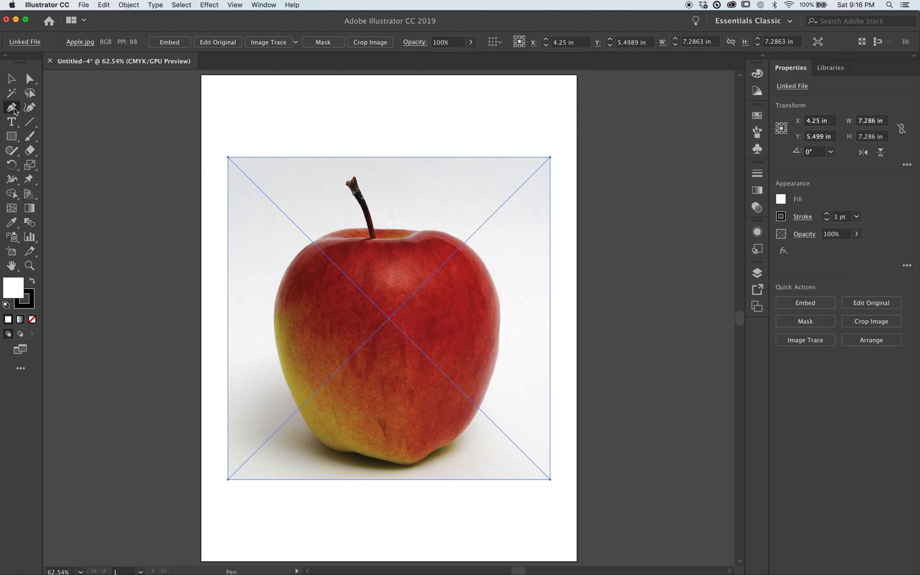
pyautogui.click(32, 80)
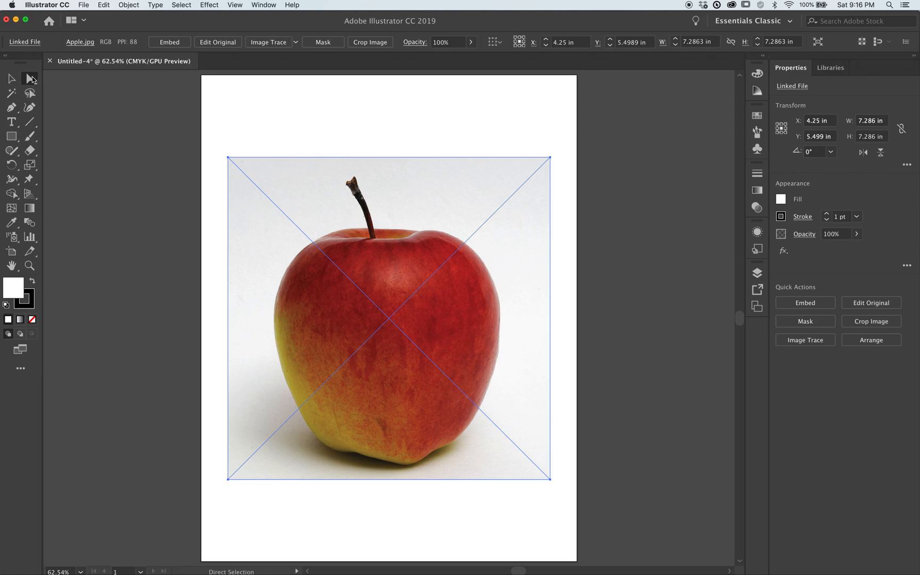
pyautogui.click(13, 108)
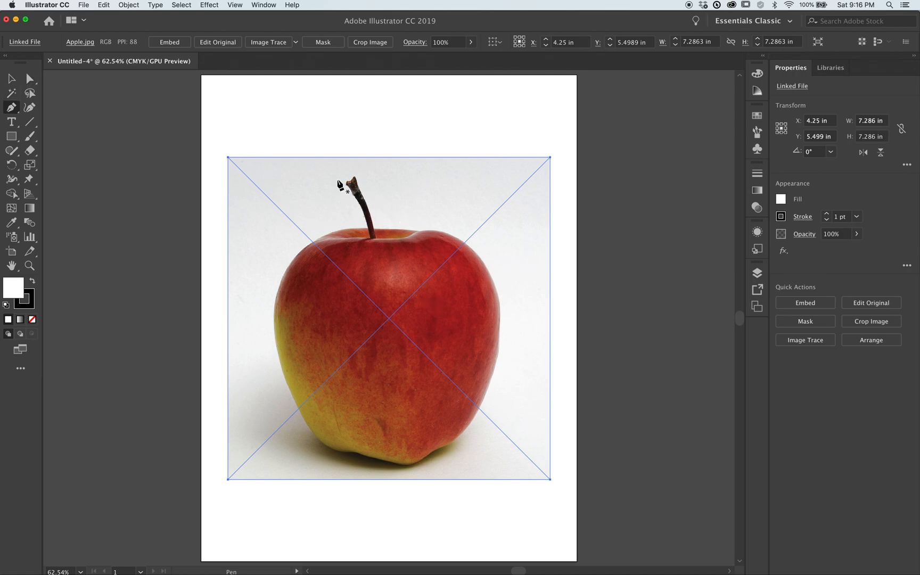
pyautogui.click(30, 81)
pyautogui.click(13, 110)
pyautogui.press('super')
# Rename the layer holding the apple picture to "Image" and lock it
pyautogui.click(757, 274)
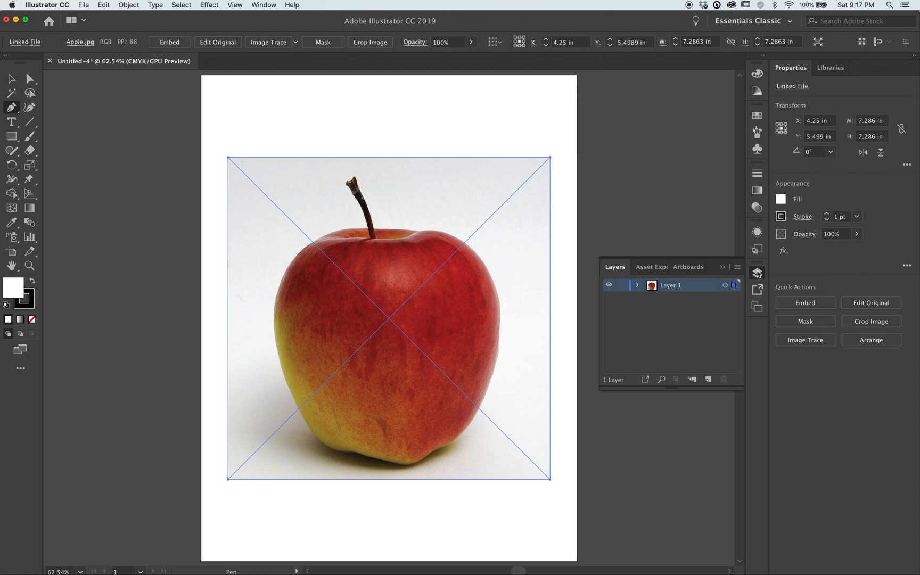
pyautogui.doubleClick(677, 286)
pyautogui.write('Image')
pyautogui.click(622, 286)
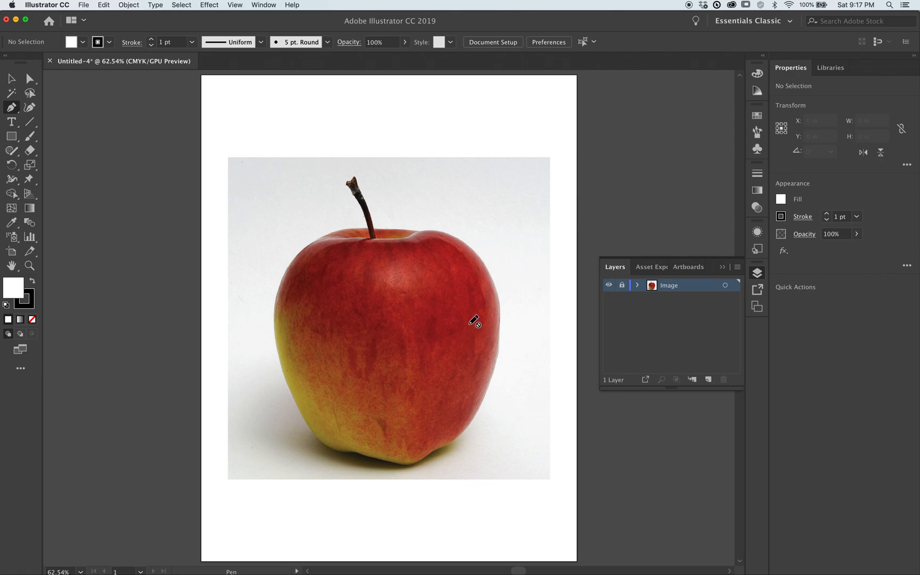
# Dim the images on the "Image" layer to 50%
pyautogui.doubleClick(710, 289)
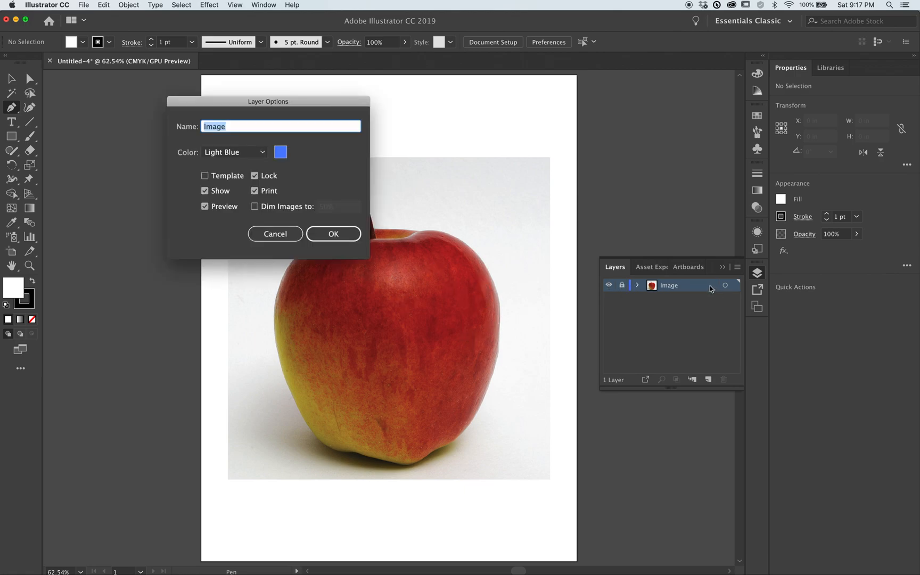
pyautogui.click(254, 207)
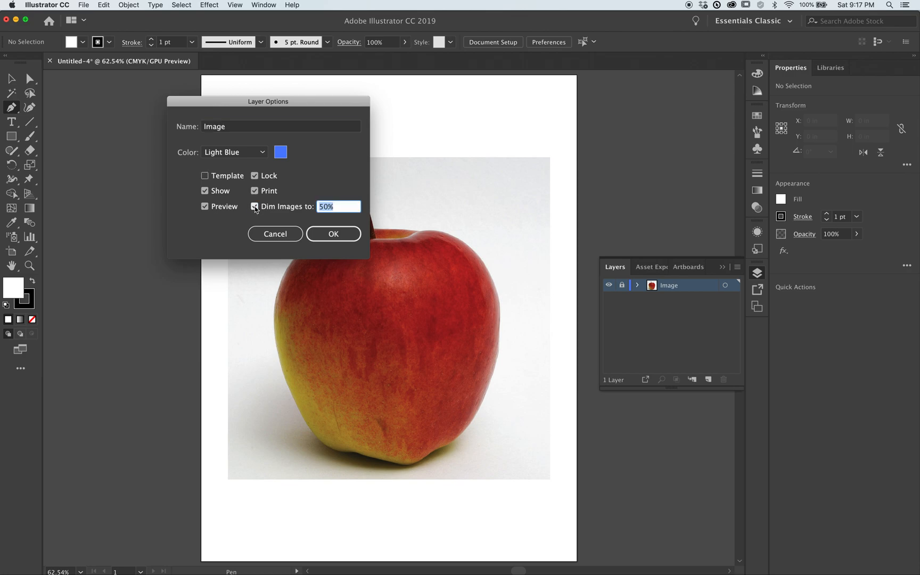
pyautogui.moveTo(318, 105); pyautogui.dragTo(191, 212)
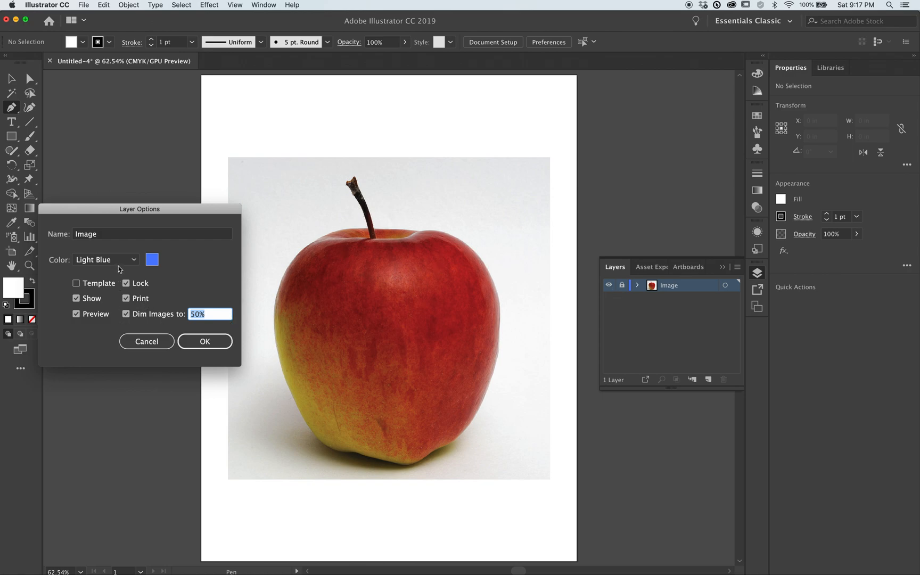
pyautogui.click(204, 342)
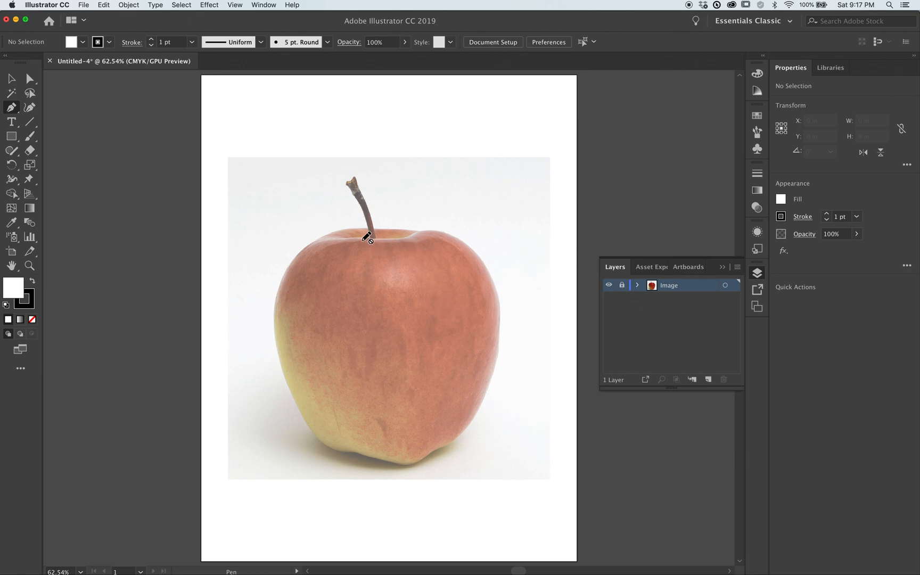
# Unlock the "Image" layer, add a new layer named "Art" above it, and deselect the apple picture
pyautogui.click(622, 286)
pyautogui.press('super')
pyautogui.keyDown('super'); pyautogui.click(493, 209); pyautogui.keyUp('super')
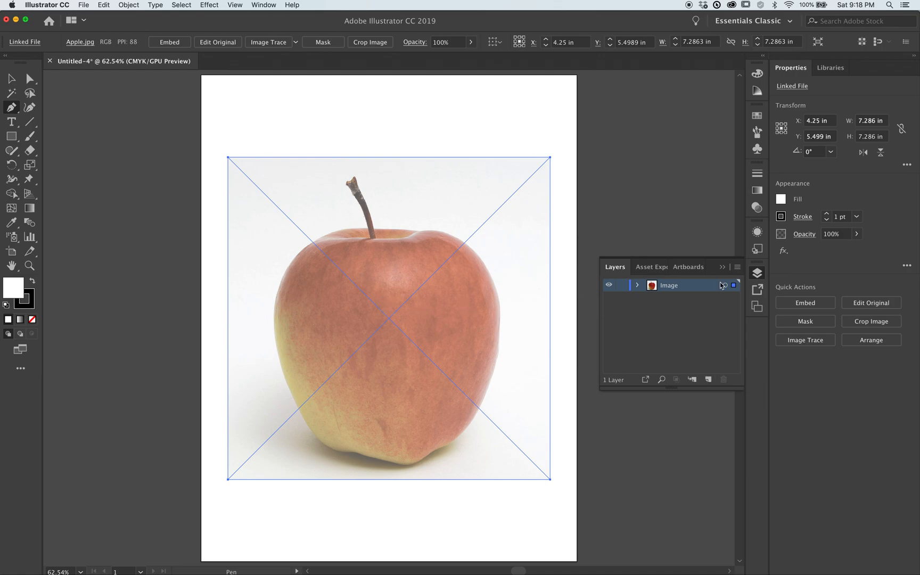
pyautogui.click(738, 268)
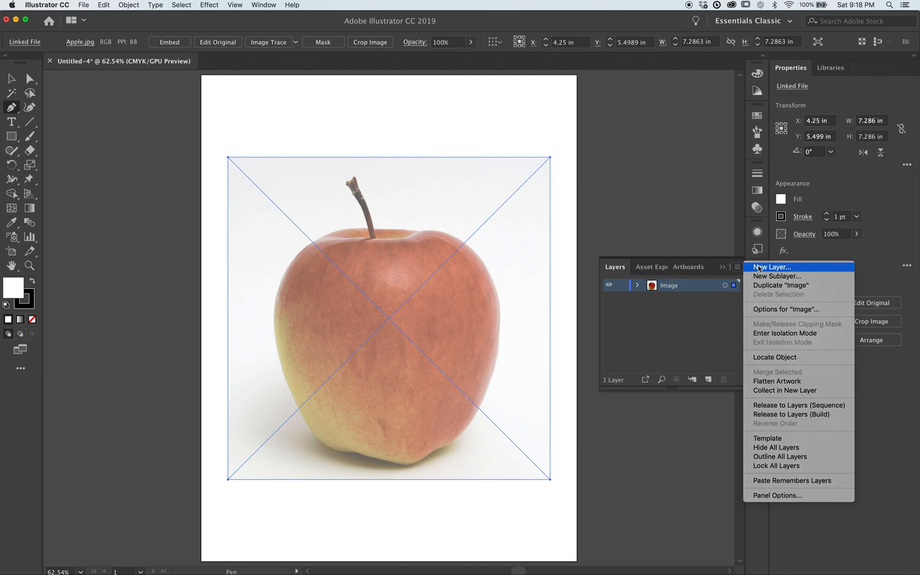
pyautogui.click(758, 268)
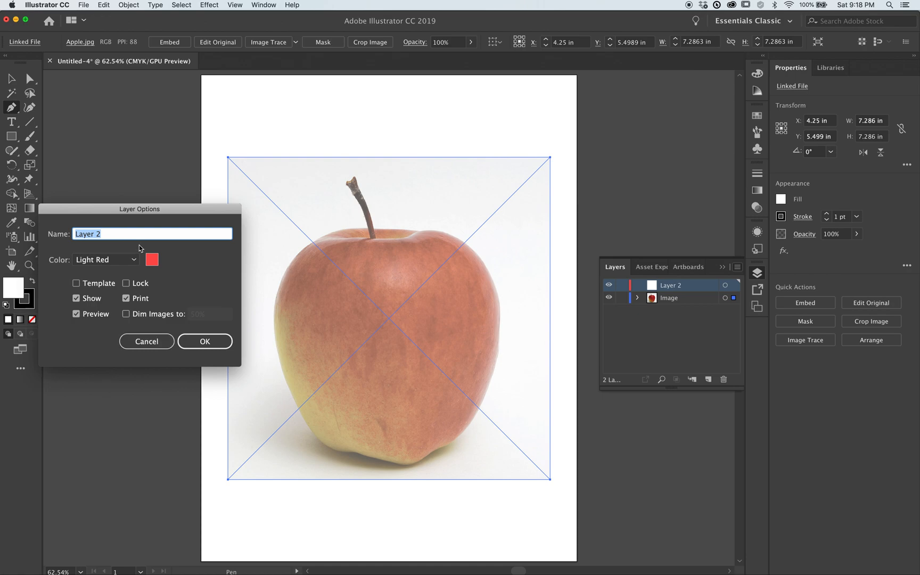
pyautogui.write('Art')
pyautogui.click(190, 341)
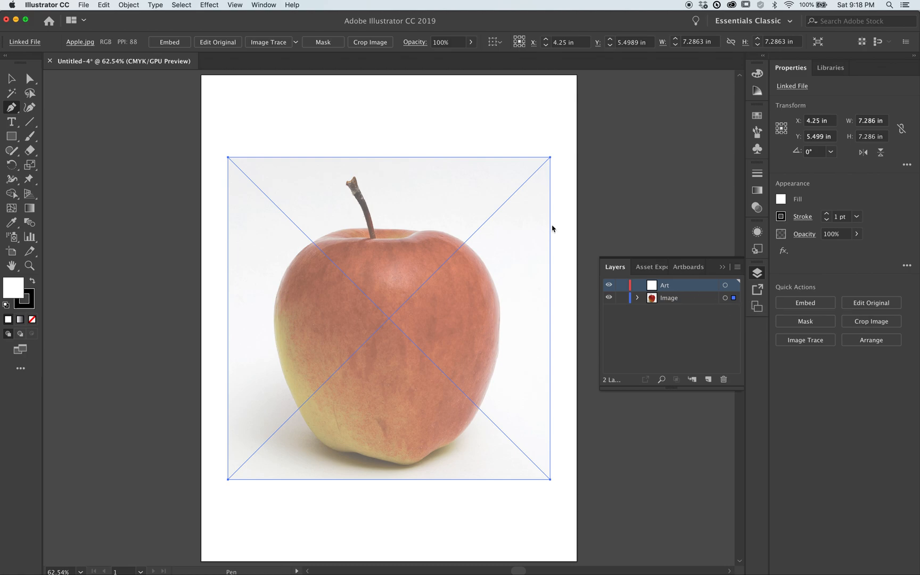
pyautogui.keyDown('super'); pyautogui.click(388, 119); pyautogui.keyUp('super')
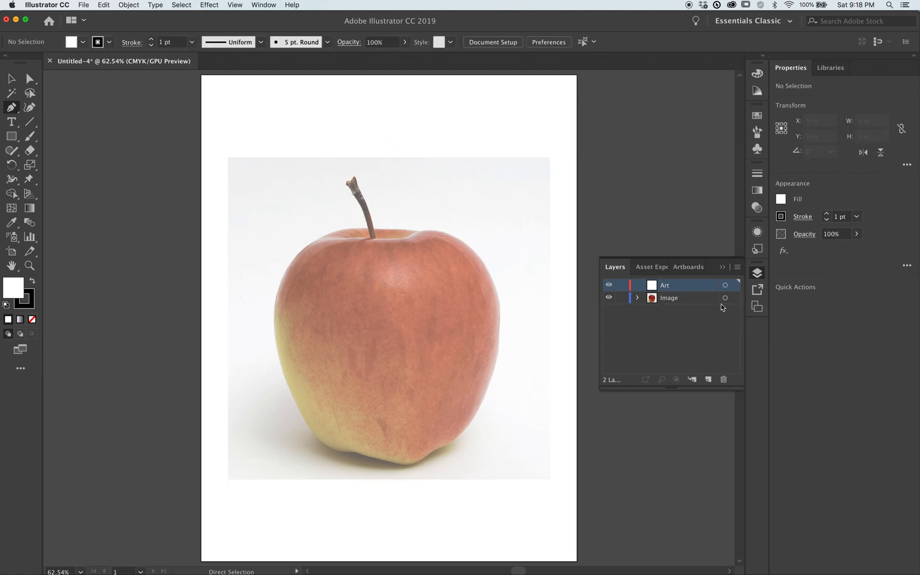
# Try moving the apple picture onto the "Art" layer, and return it to the "Image" layer
pyautogui.keyDown('super'); pyautogui.click(440, 290); pyautogui.keyUp('super')
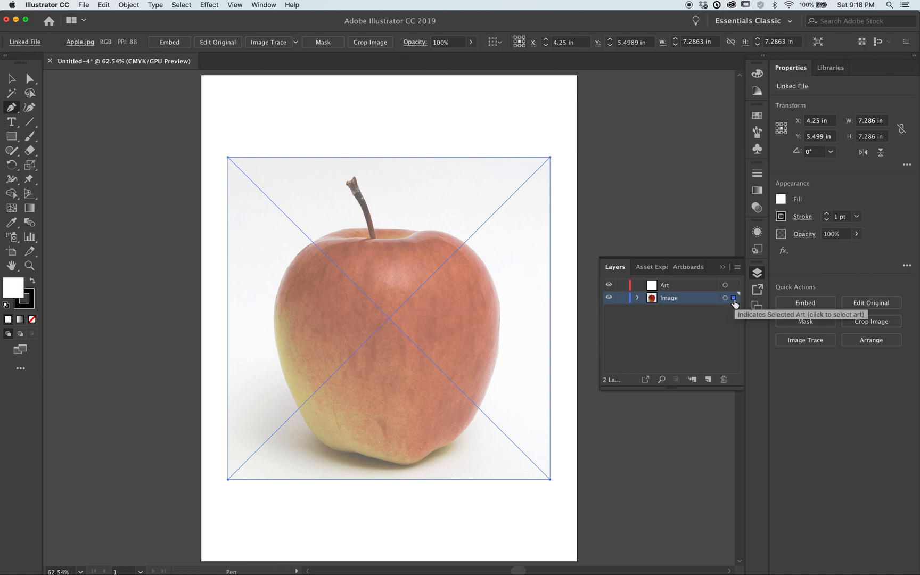
pyautogui.moveTo(733, 299); pyautogui.dragTo(736, 287)
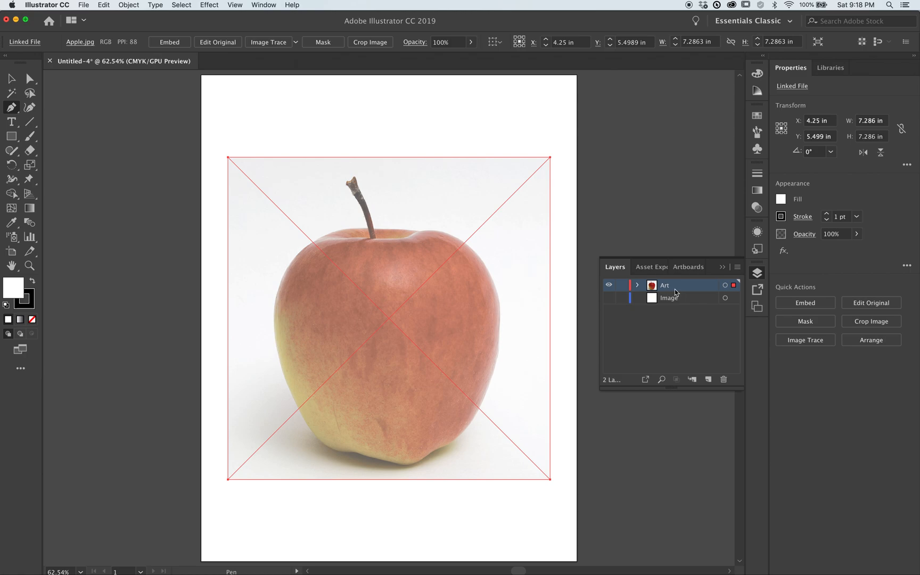
pyautogui.click(609, 298)
pyautogui.moveTo(733, 285); pyautogui.dragTo(733, 302)
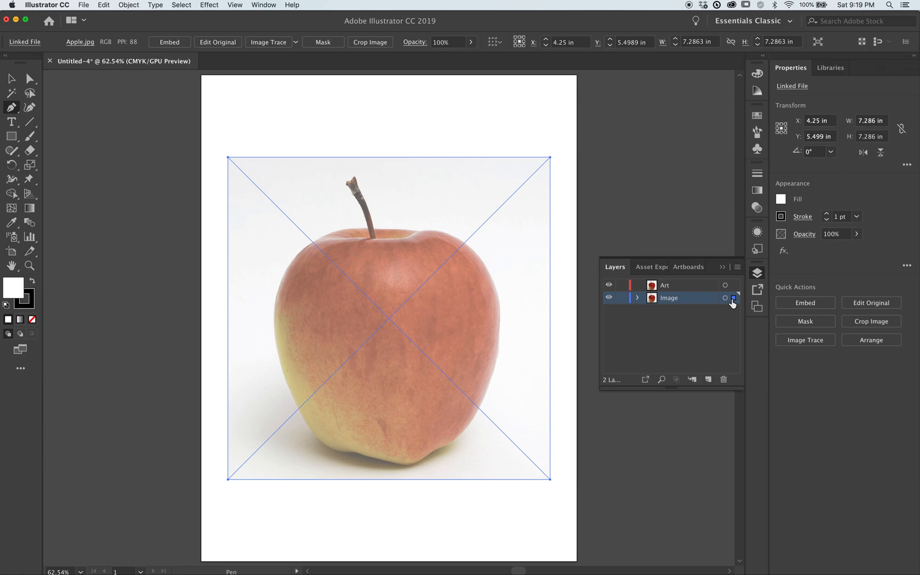
# Lock the "Image" layer and make the "Art" layer active
pyautogui.click(621, 298)
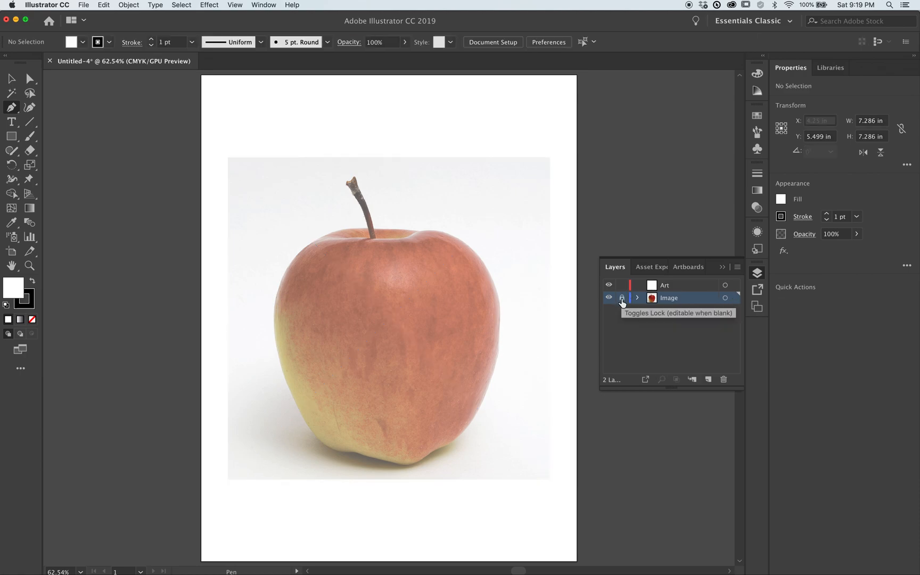
pyautogui.click(680, 287)
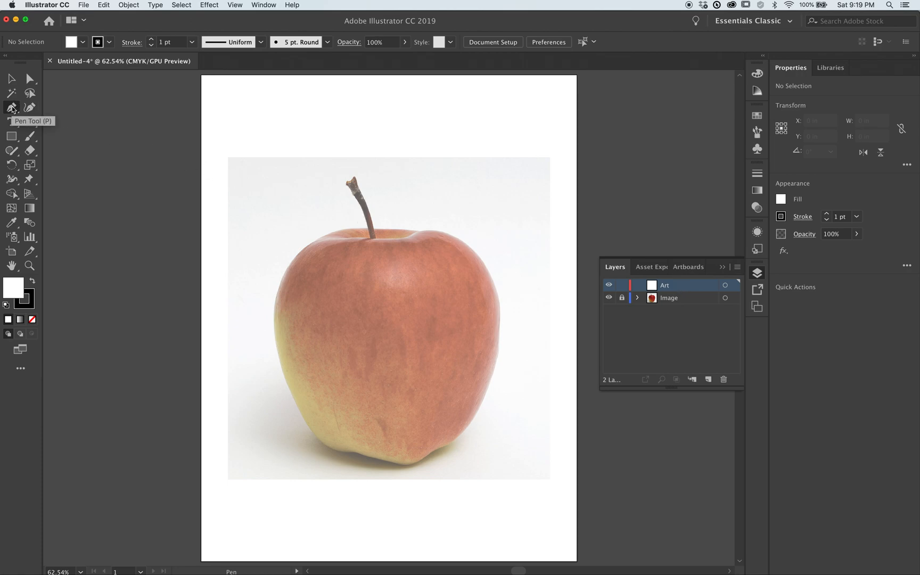
# Switch to the Anchor Point tool and return to the Pen tool
pyautogui.click(12, 108)
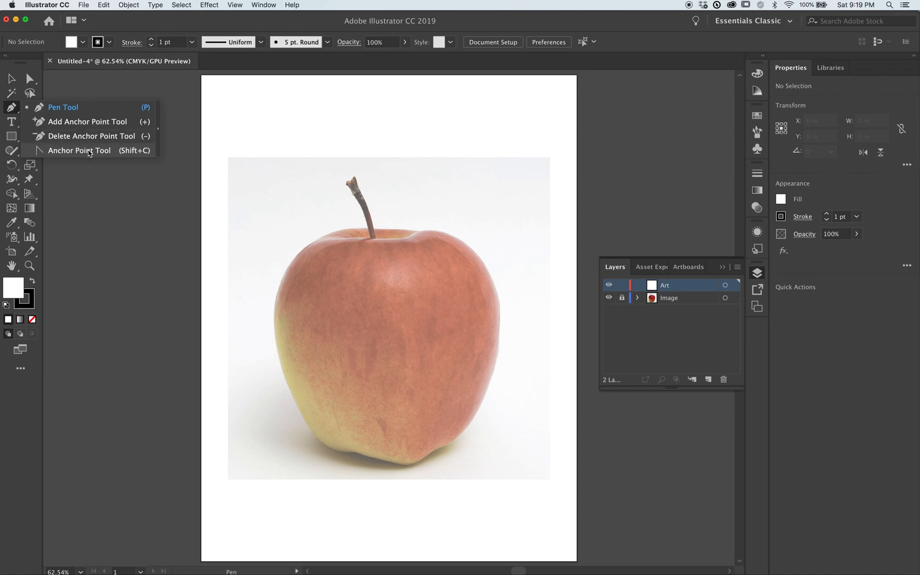
pyautogui.click(61, 152)
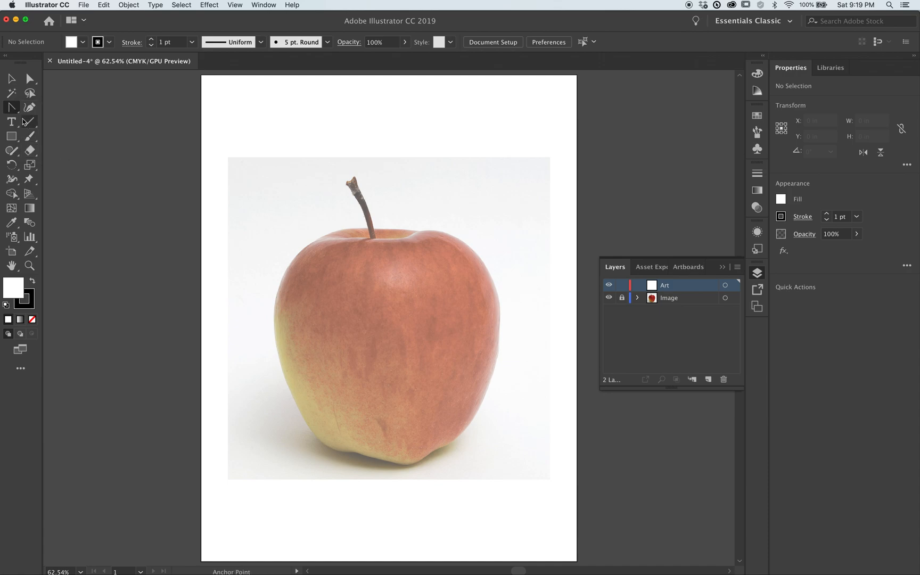
pyautogui.click(15, 110)
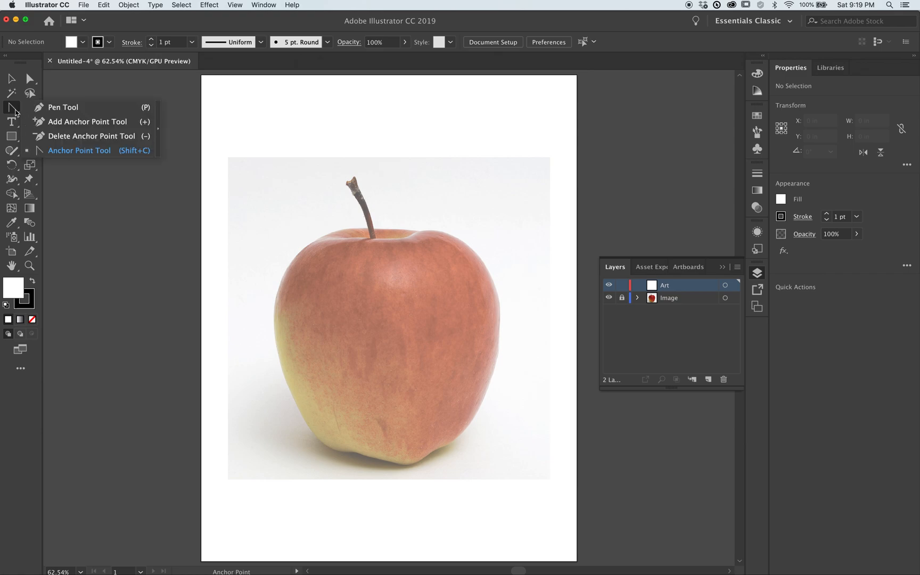
pyautogui.click(63, 107)
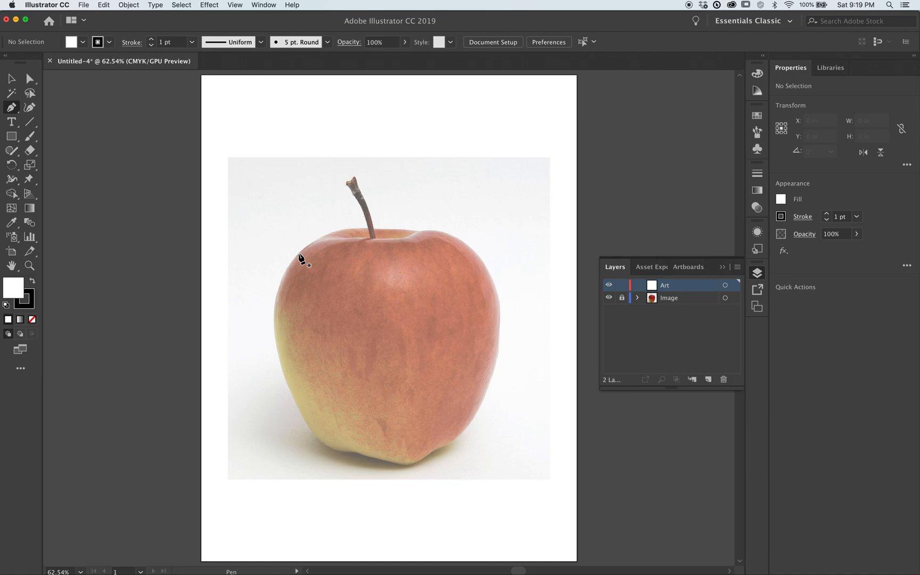
# Start a Pen path with a smooth anchor point on the apple's upper-left edge, at about X 2.12 in, Y 4.12 in
pyautogui.moveTo(292, 249); pyautogui.dragTo(304, 260)
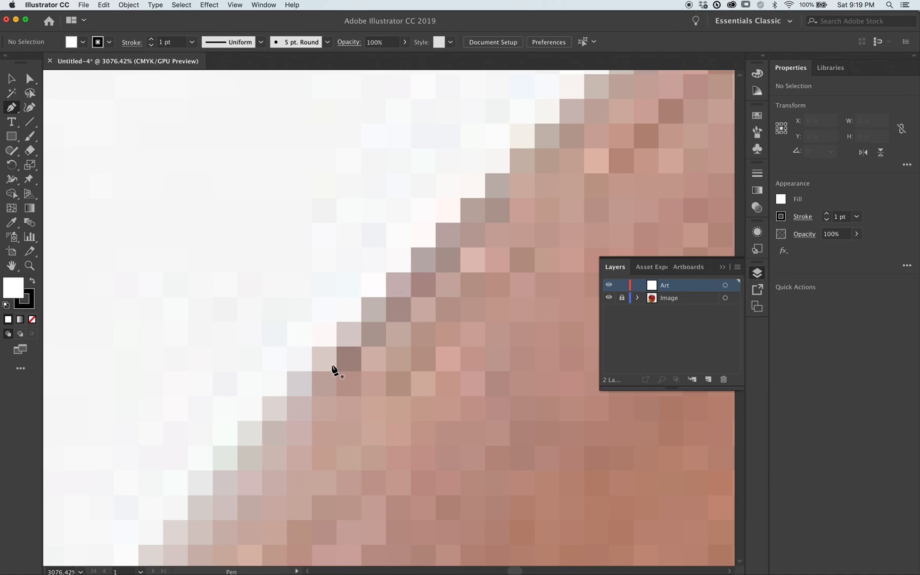
pyautogui.press('super')
pyautogui.press('super')
pyautogui.press('super+0')
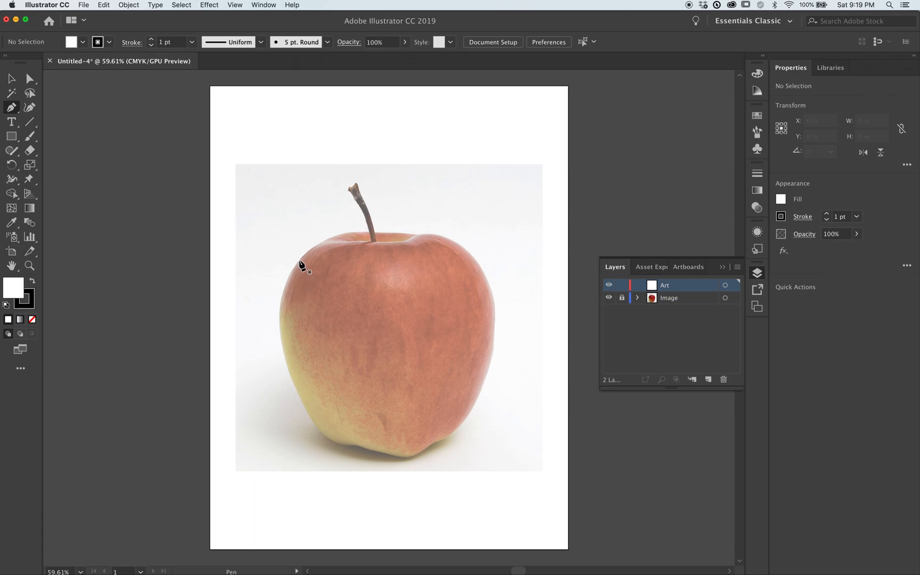
pyautogui.moveTo(299, 259); pyautogui.dragTo(289, 272)
# Draw a curved segment down the apple's left side to about X 2.09 in, Y 7.33 in, and lengthen the first anchor's handle to fit the outline
pyautogui.press('super+space')
pyautogui.moveTo(376, 396); pyautogui.dragTo(382, 402)
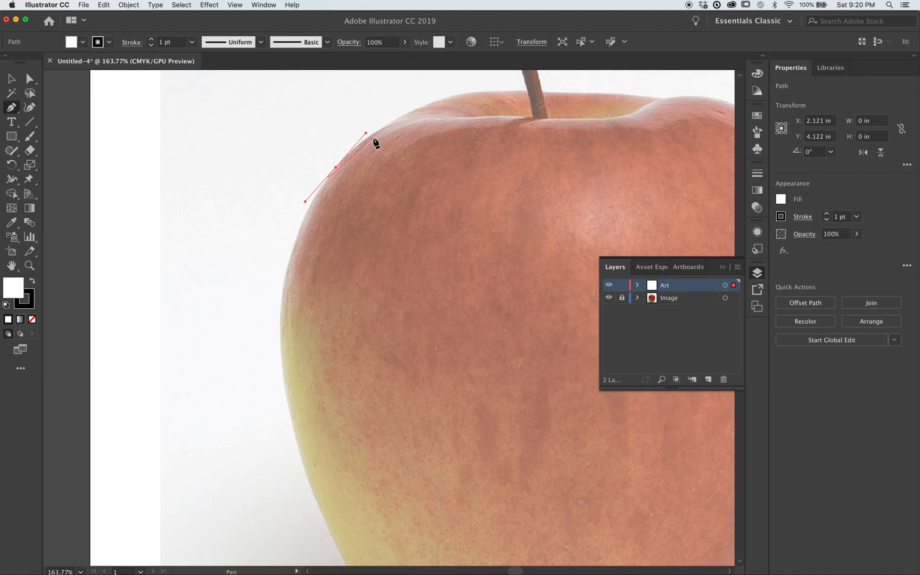
pyautogui.moveTo(419, 421); pyautogui.dragTo(360, 347)
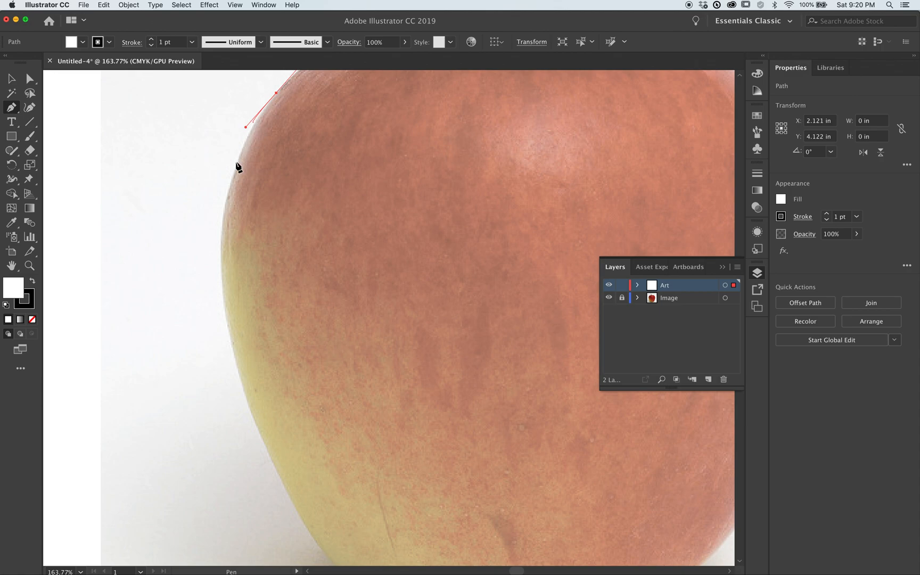
pyautogui.moveTo(272, 464); pyautogui.dragTo(322, 560)
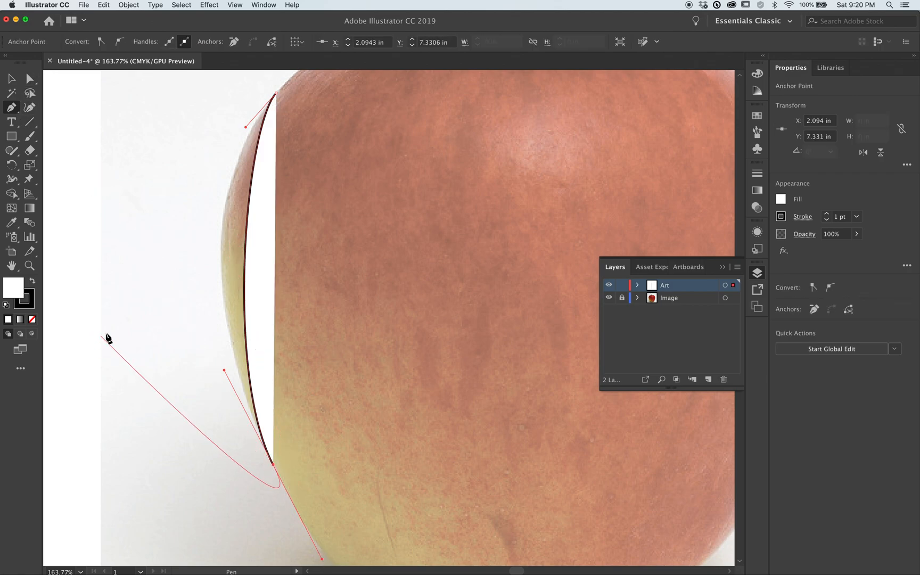
pyautogui.press('super')
pyautogui.moveTo(245, 128); pyautogui.dragTo(189, 197)
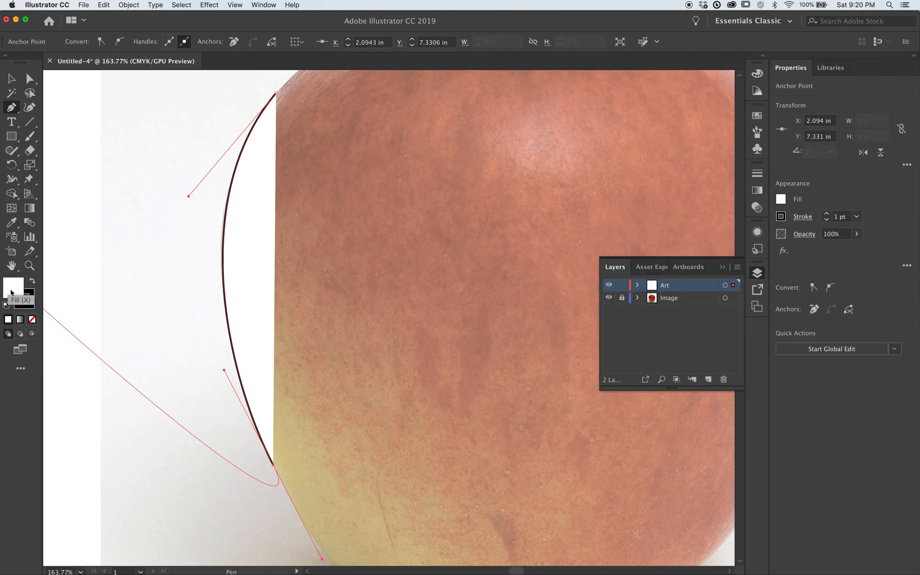
# Set both the fill and the stroke of the traced path to None, leaving the stroke active
pyautogui.click(33, 322)
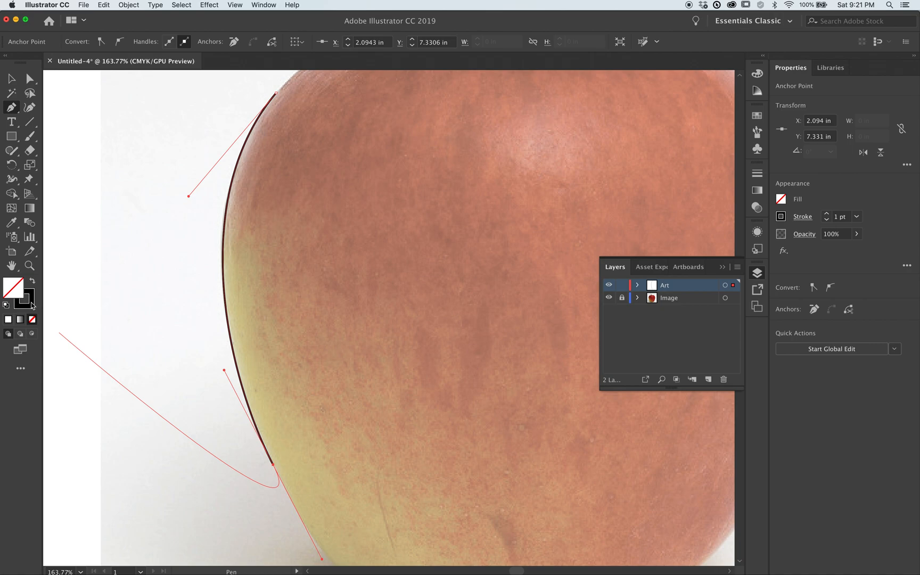
pyautogui.click(32, 305)
pyautogui.click(33, 319)
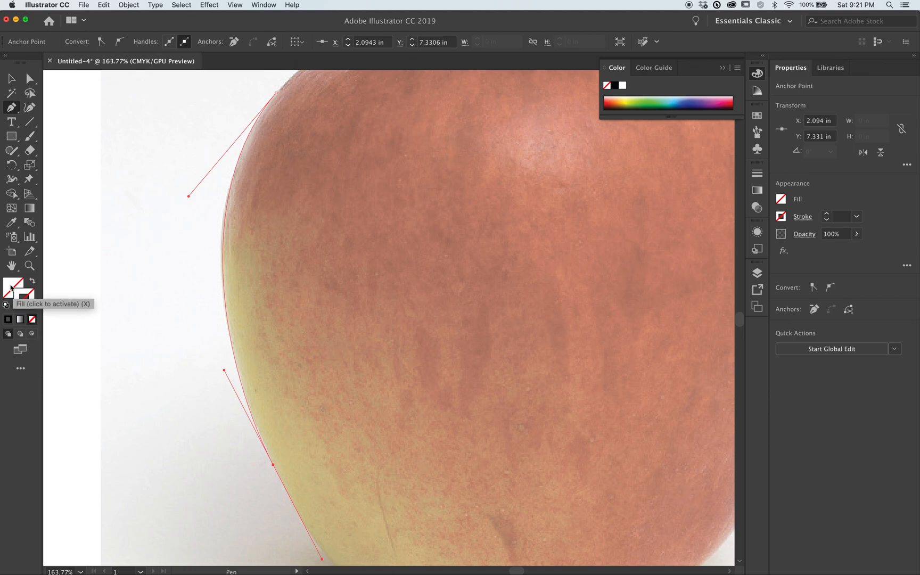
pyautogui.press('x')
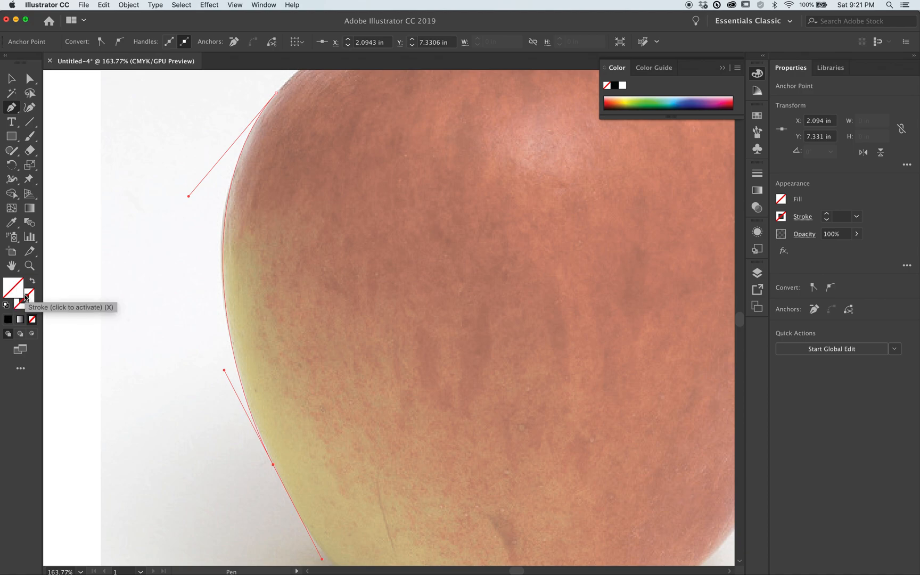
pyautogui.press('x')
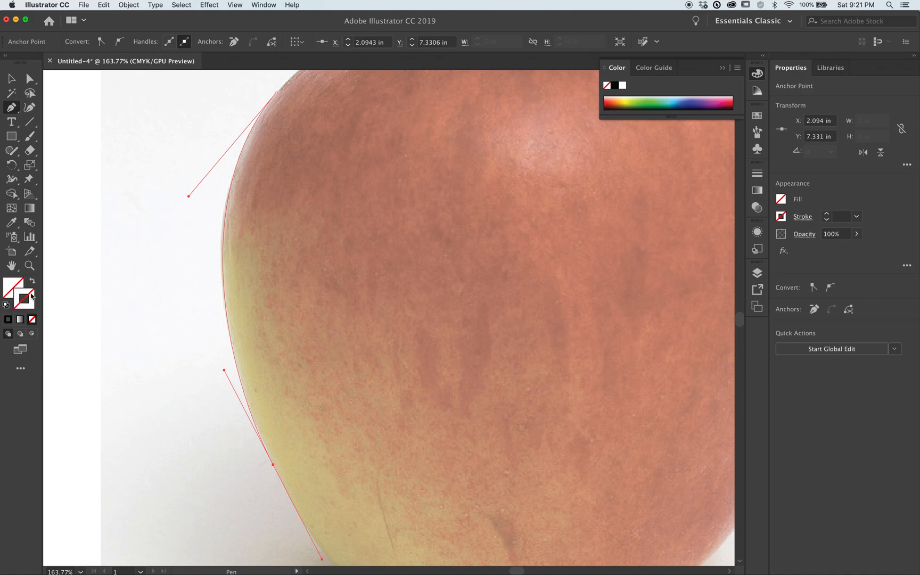
pyautogui.click(11, 288)
pyautogui.click(25, 293)
# Continue the path to the apple's lower-left underside at about X 3.26 in, Y 8.54 in, and adjust the handles to fit the curve
pyautogui.moveTo(358, 406); pyautogui.dragTo(287, 278)
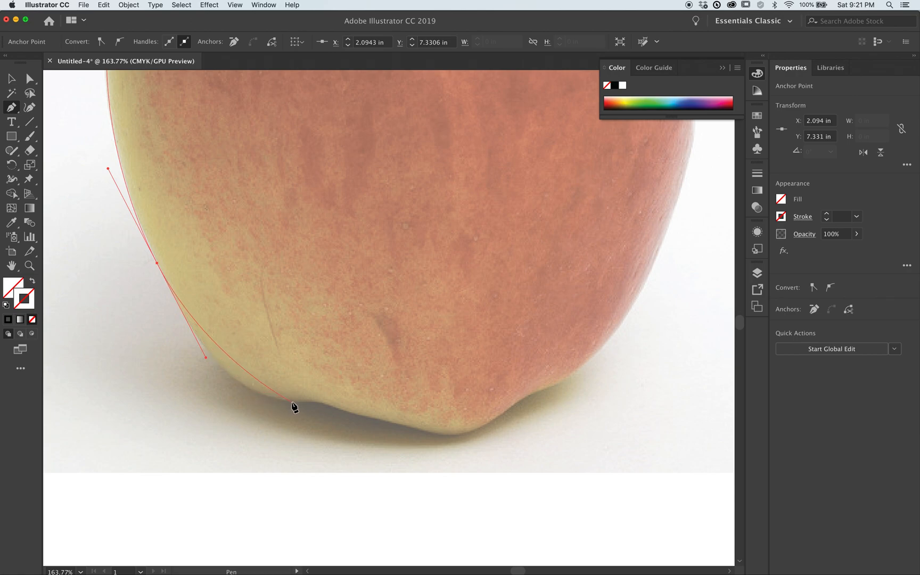
pyautogui.moveTo(292, 403); pyautogui.dragTo(339, 405)
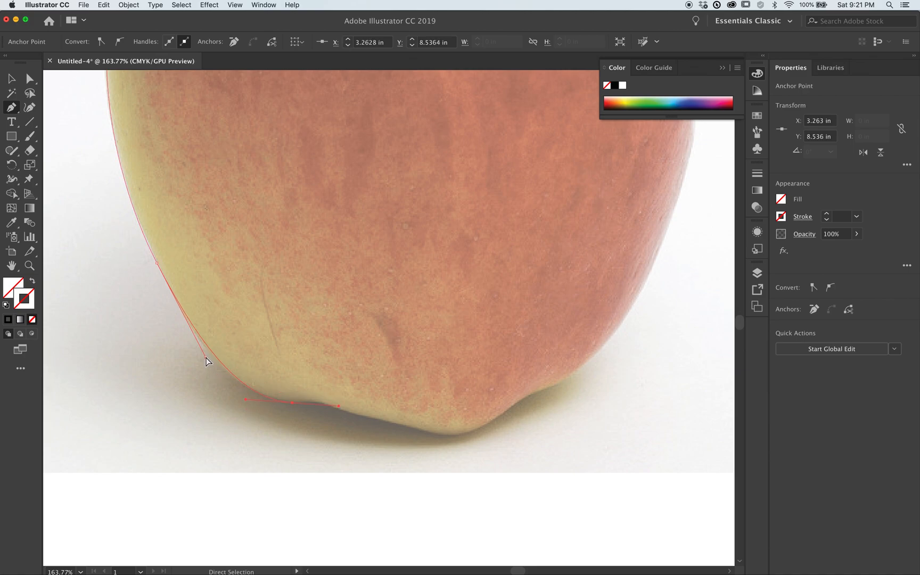
pyautogui.moveTo(206, 359); pyautogui.dragTo(209, 373)
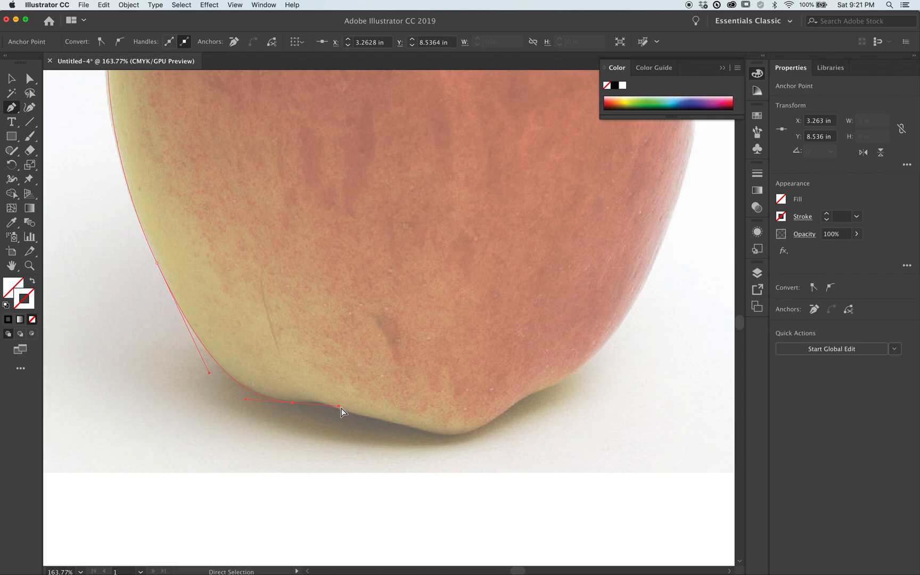
pyautogui.moveTo(338, 408); pyautogui.dragTo(330, 407)
pyautogui.moveTo(301, 404); pyautogui.dragTo(301, 404)
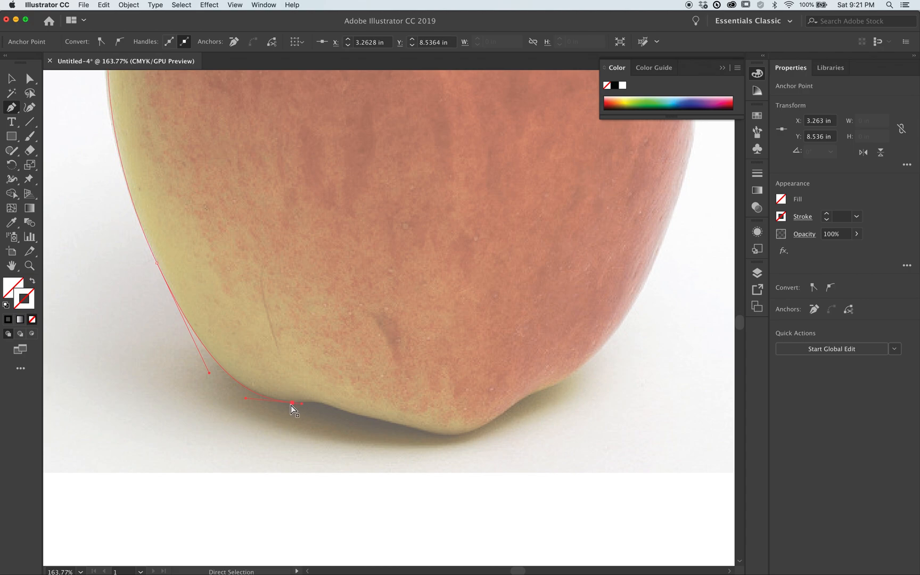
# Add a smooth anchor point on the underside bump at about X 3.59 in, Y 8.57 in, and display the layer list
pyautogui.keyDown('super'); pyautogui.click(331, 410); pyautogui.keyUp('super')
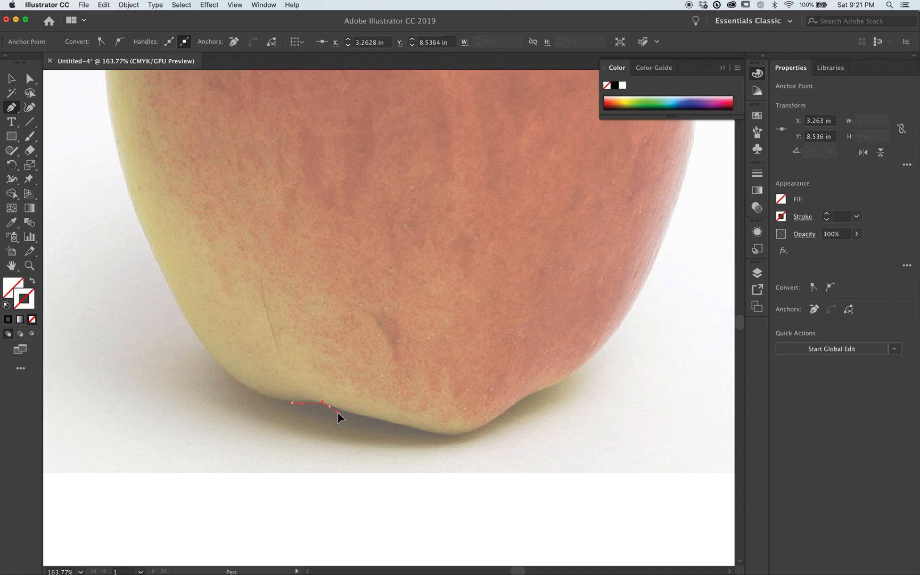
pyautogui.keyDown('super'); pyautogui.click(343, 414); pyautogui.keyUp('super')
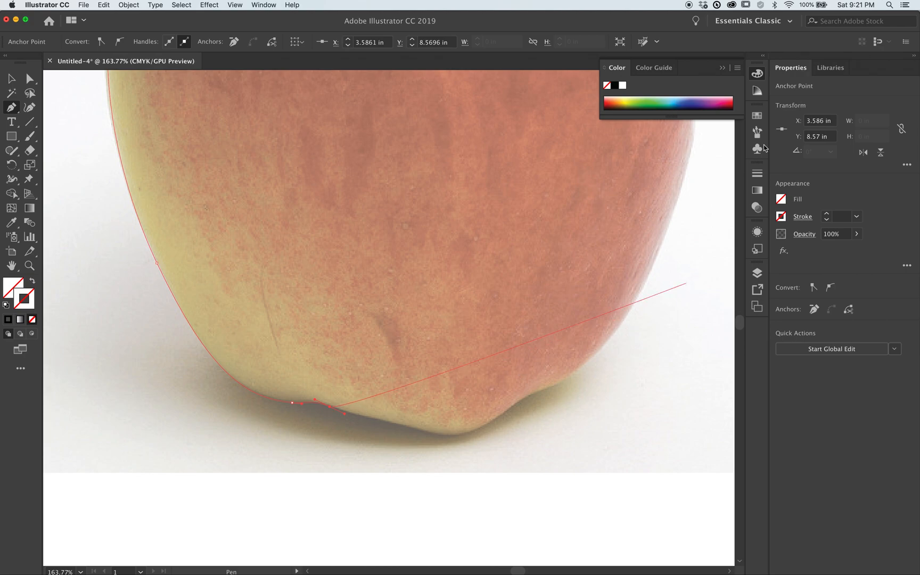
pyautogui.click(757, 273)
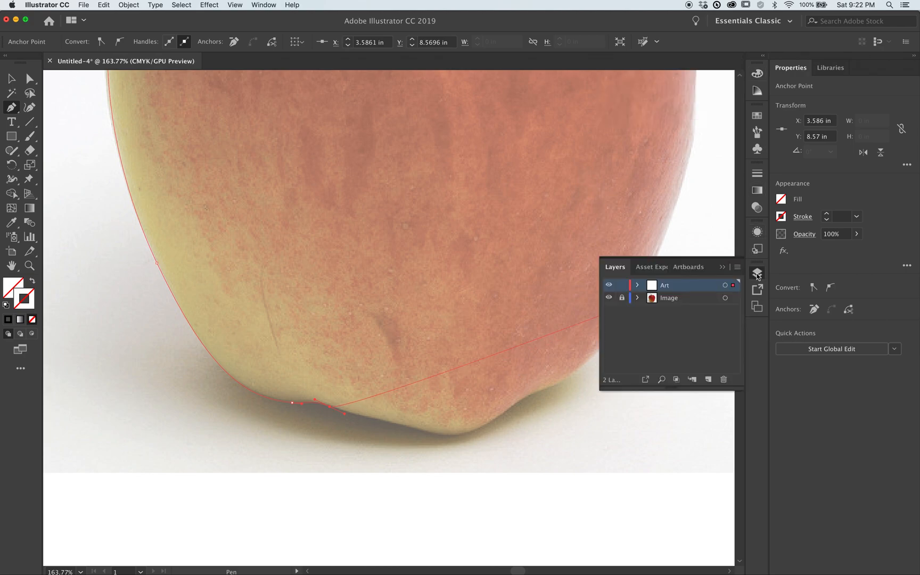
# Change the Art layer's color to a custom light green in its layer options
pyautogui.doubleClick(707, 285)
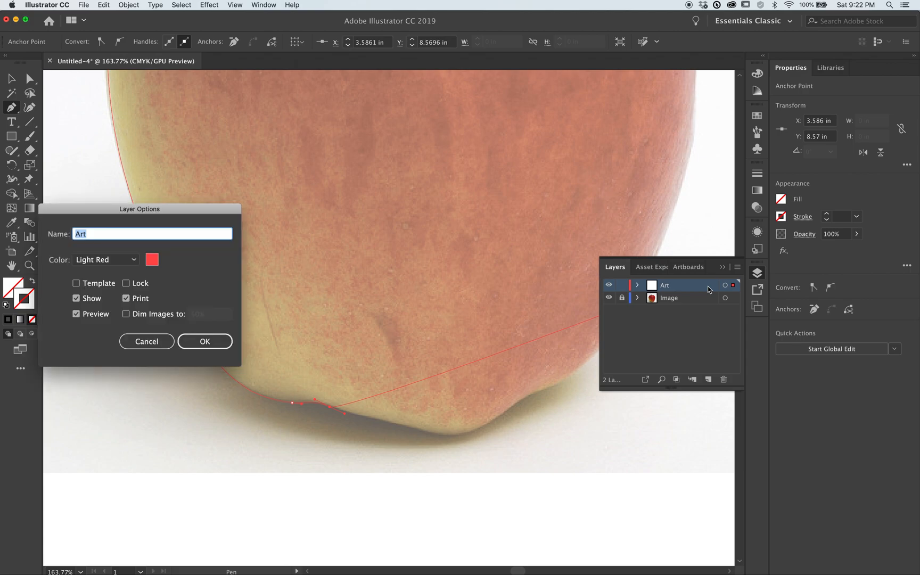
pyautogui.click(152, 260)
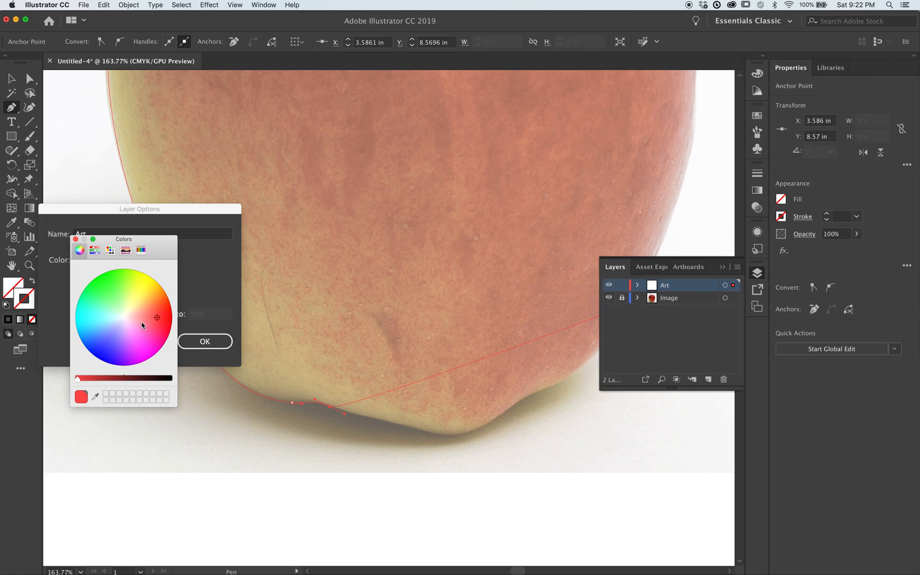
pyautogui.click(113, 292)
pyautogui.moveTo(79, 382); pyautogui.dragTo(123, 380)
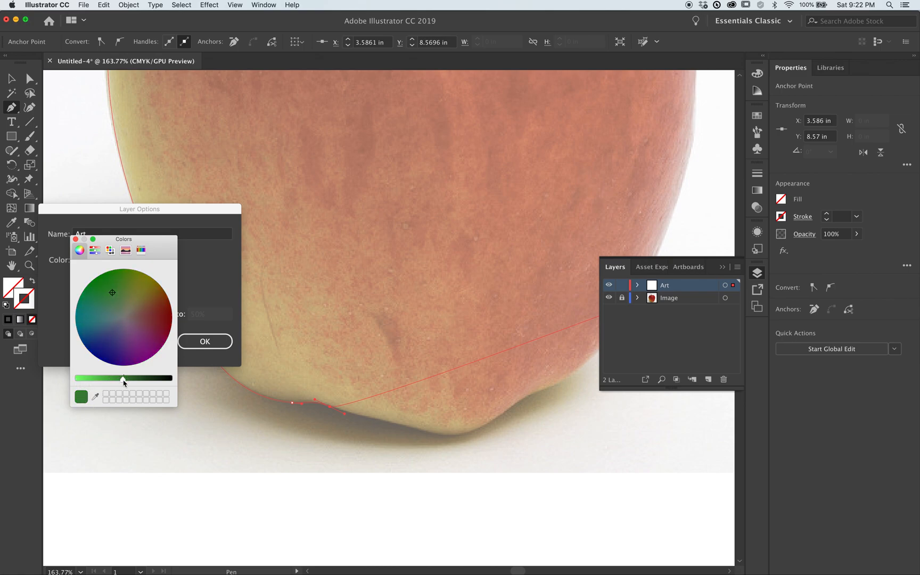
pyautogui.moveTo(121, 380); pyautogui.dragTo(86, 380)
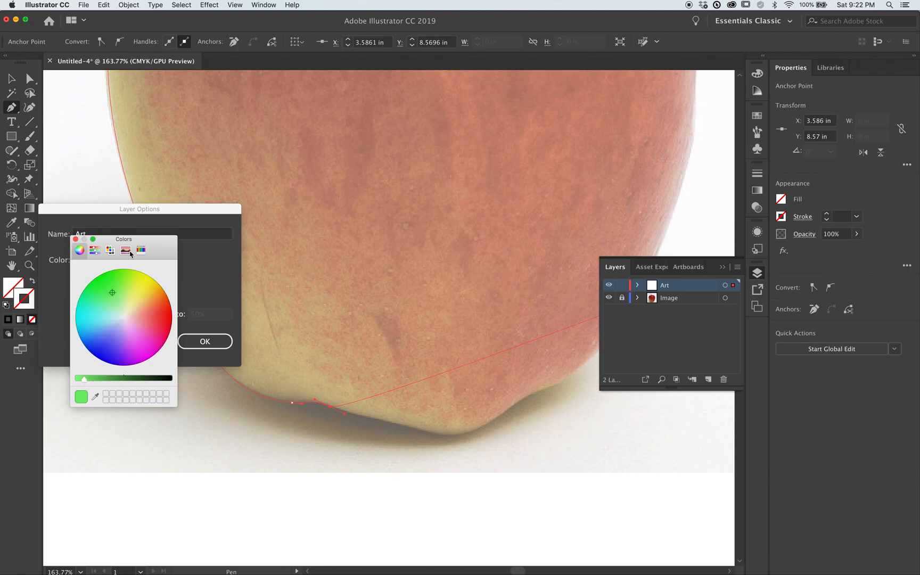
pyautogui.click(77, 239)
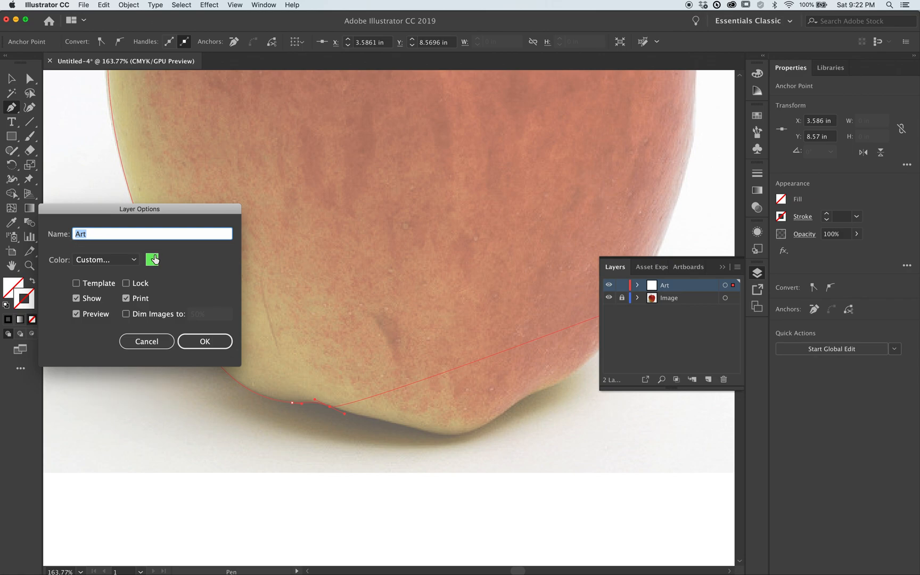
pyautogui.click(201, 341)
# Continue the path along the underside with two smooth anchor points, the last at about X 5.00 in, Y 8.69 in
pyautogui.click(310, 399)
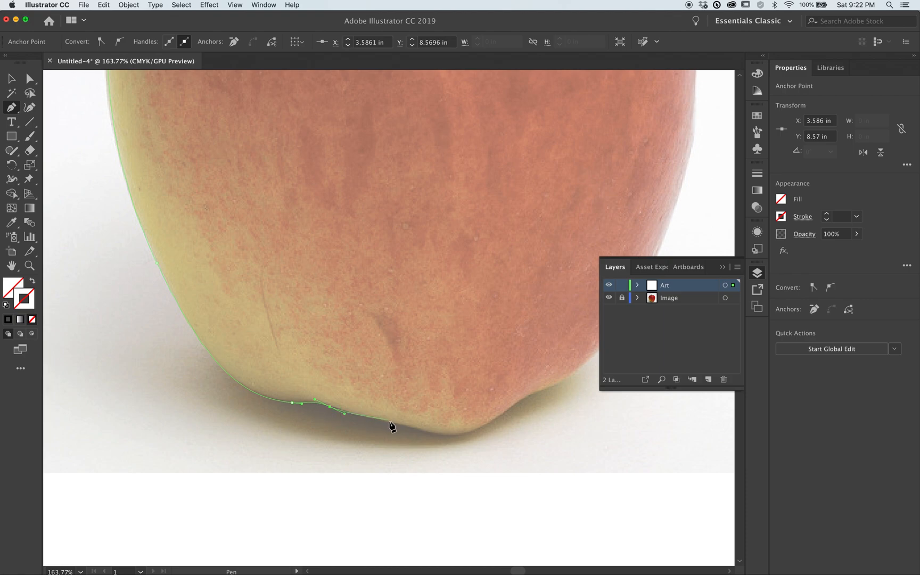
pyautogui.moveTo(390, 421); pyautogui.dragTo(402, 425)
pyautogui.moveTo(493, 420); pyautogui.dragTo(524, 394)
# Extend the path past the lower-right bump and up the apple's right side to about X 6.09 in, Y 7.86 in
pyautogui.press('space')
pyautogui.moveTo(477, 373); pyautogui.dragTo(389, 371)
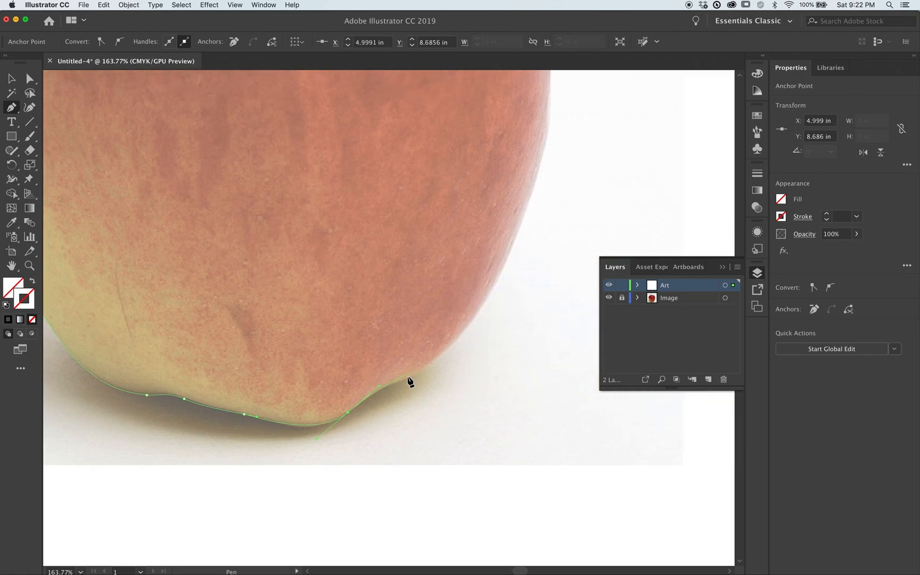
pyautogui.click(400, 380)
pyautogui.moveTo(475, 318); pyautogui.dragTo(496, 282)
# Add a smooth anchor point on the apple's right side at about X 6.72 in, Y 6.19 in, with handles following the outline
pyautogui.press('space')
pyautogui.moveTo(532, 232); pyautogui.dragTo(484, 441)
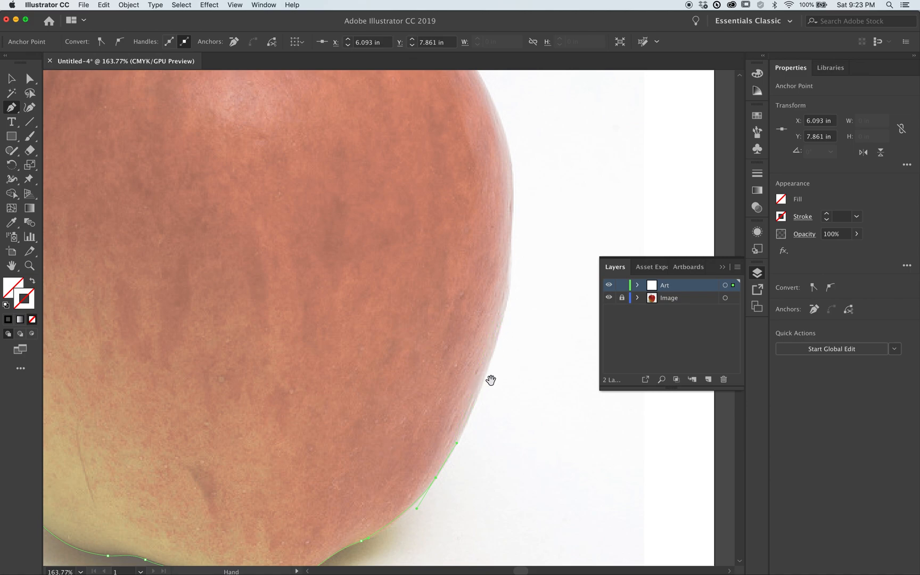
pyautogui.press('super+space')
pyautogui.keyDown('alt'); pyautogui.click(501, 339); pyautogui.keyUp('alt')
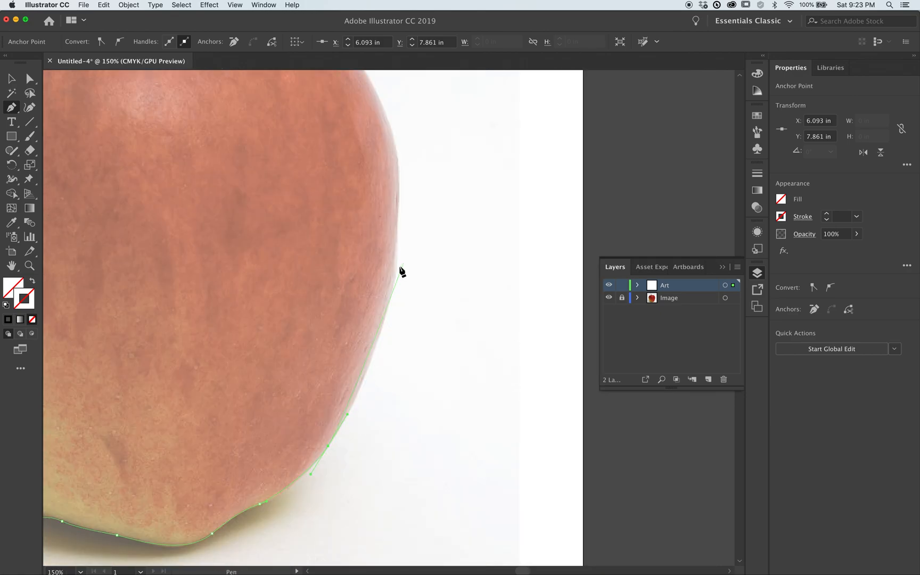
pyautogui.click(395, 269)
pyautogui.moveTo(405, 192); pyautogui.dragTo(405, 190)
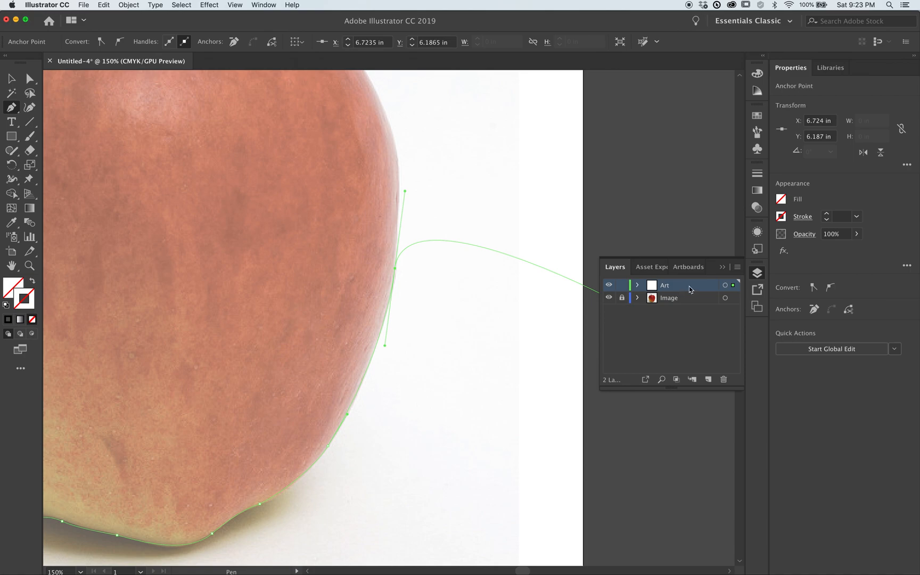
# Darken the Art layer's custom color to a deeper green
pyautogui.doubleClick(708, 289)
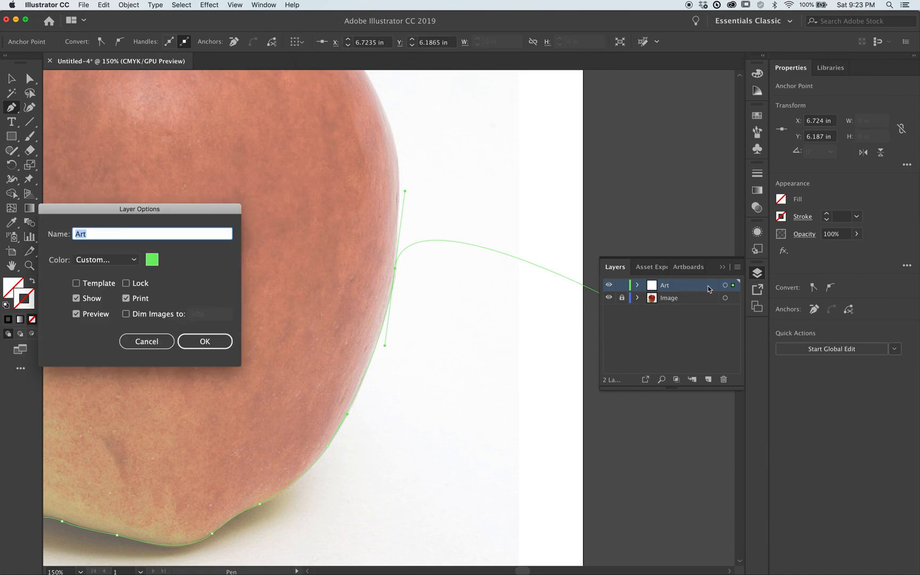
pyautogui.click(152, 261)
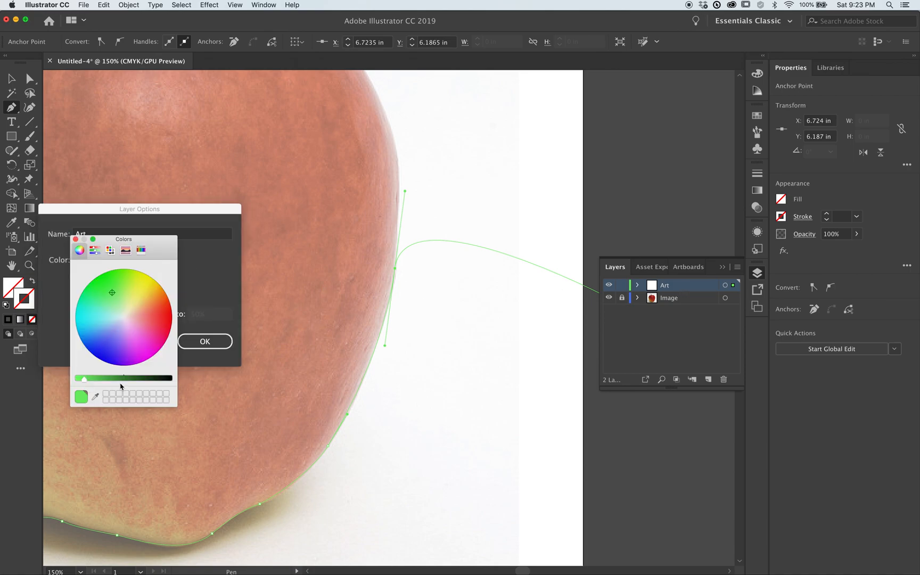
pyautogui.click(121, 381)
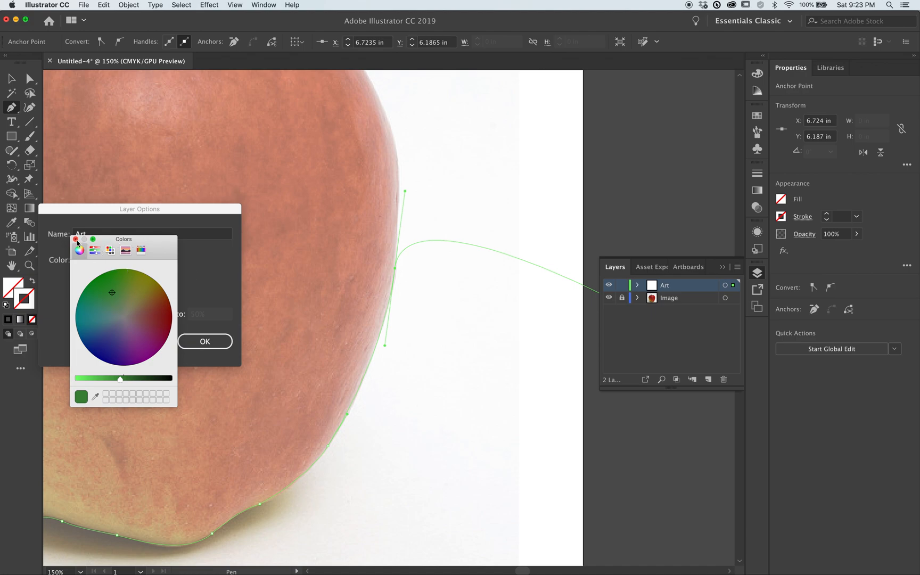
pyautogui.click(76, 239)
pyautogui.click(206, 341)
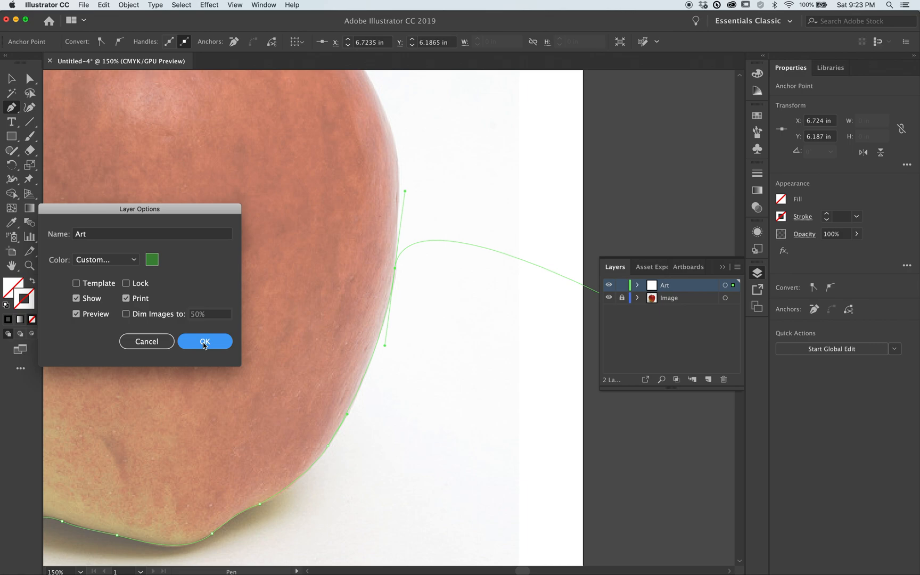
# Continue the path with smooth anchors at about X 6.54 in, Y 4.51 in, and on the top rim at X 4.95 in, Y 3.53 in
pyautogui.press('space')
pyautogui.moveTo(432, 233); pyautogui.dragTo(507, 394)
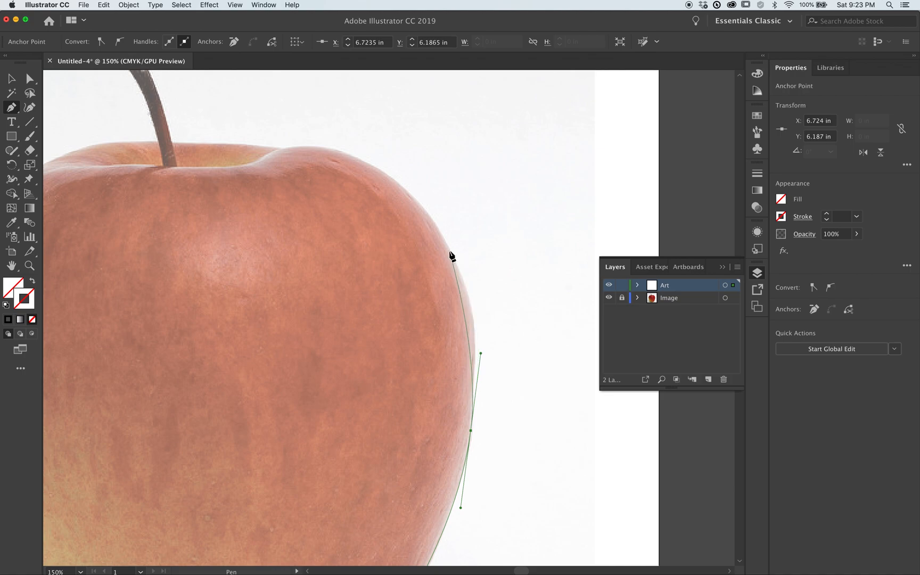
pyautogui.moveTo(450, 254); pyautogui.dragTo(427, 208)
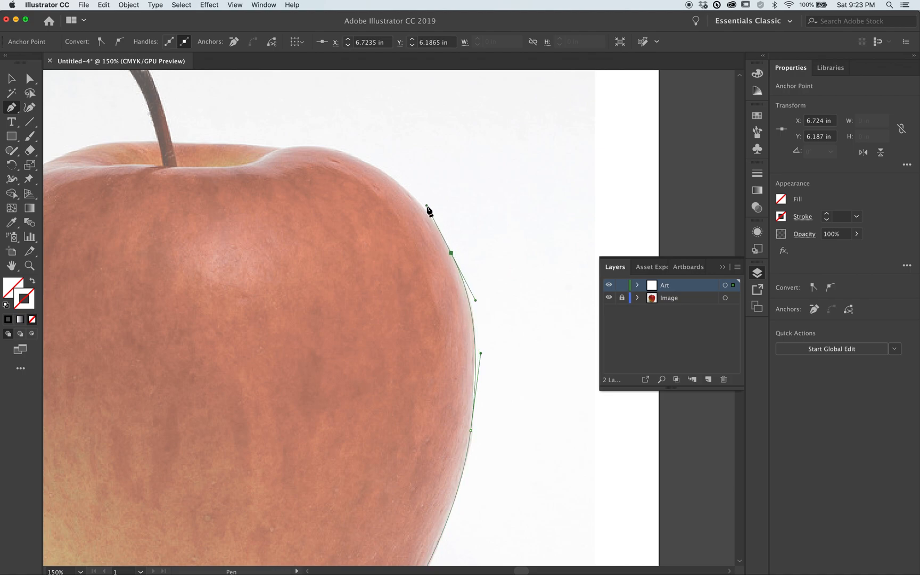
pyautogui.click(282, 149)
pyautogui.moveTo(283, 150); pyautogui.dragTo(183, 158)
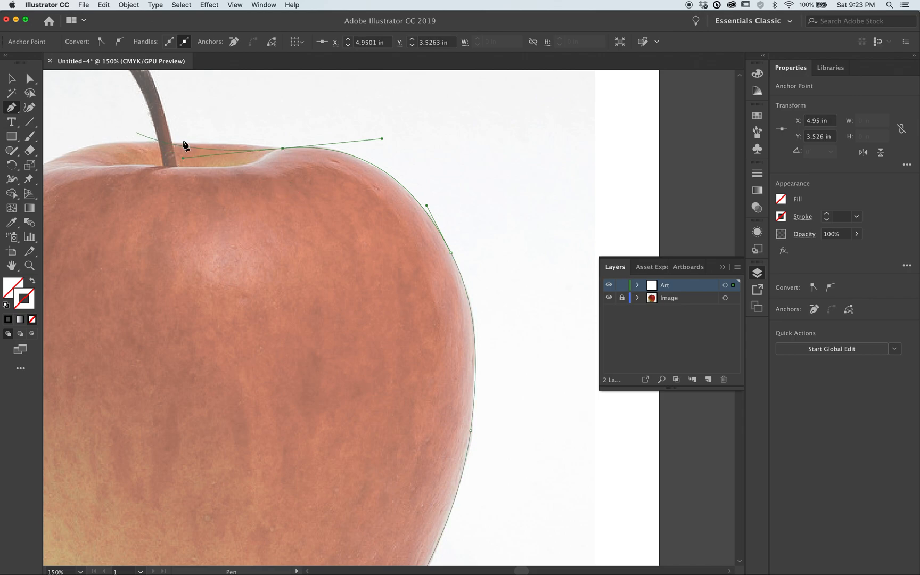
# Add an anchor point with the Pen tool on the upper-right curve at about X 5.89 in, Y 3.73 in, and delete it again
pyautogui.click(11, 109)
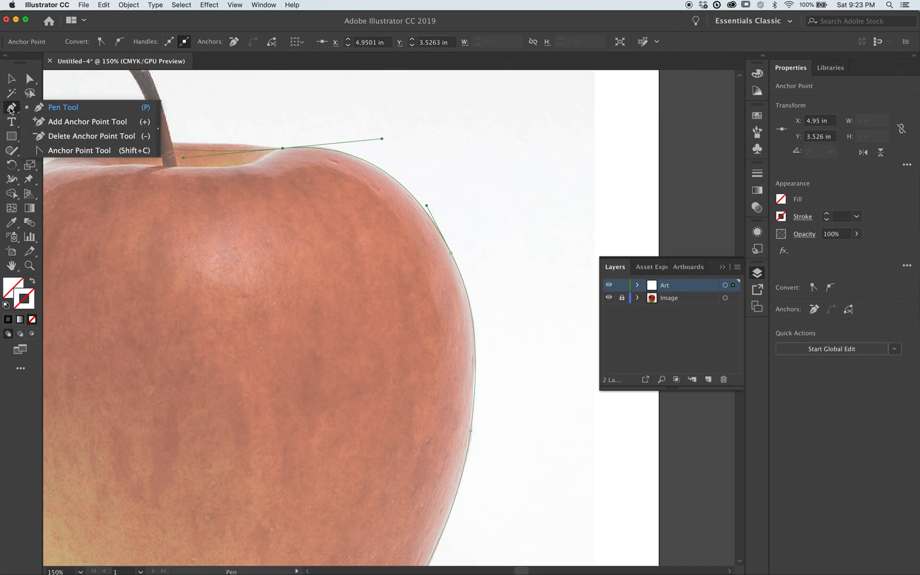
pyautogui.click(60, 107)
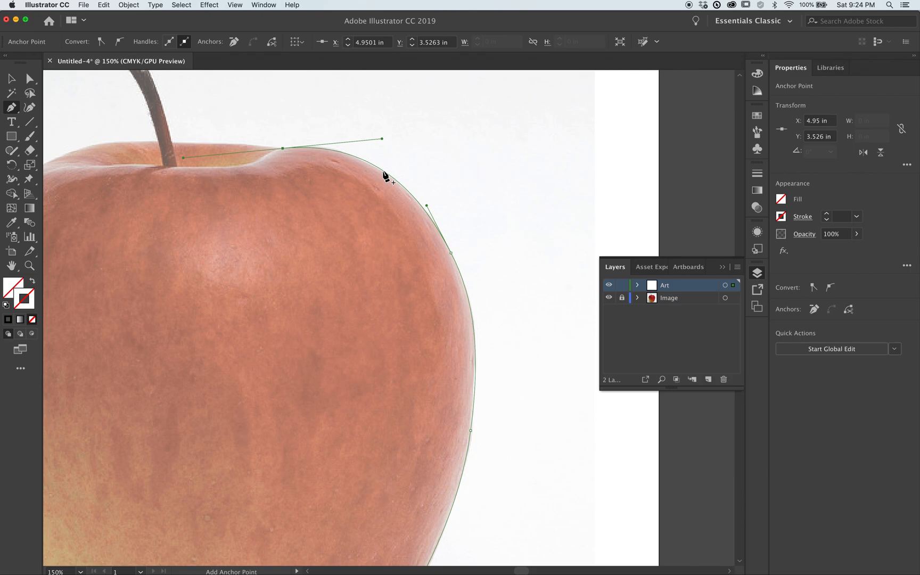
pyautogui.click(382, 170)
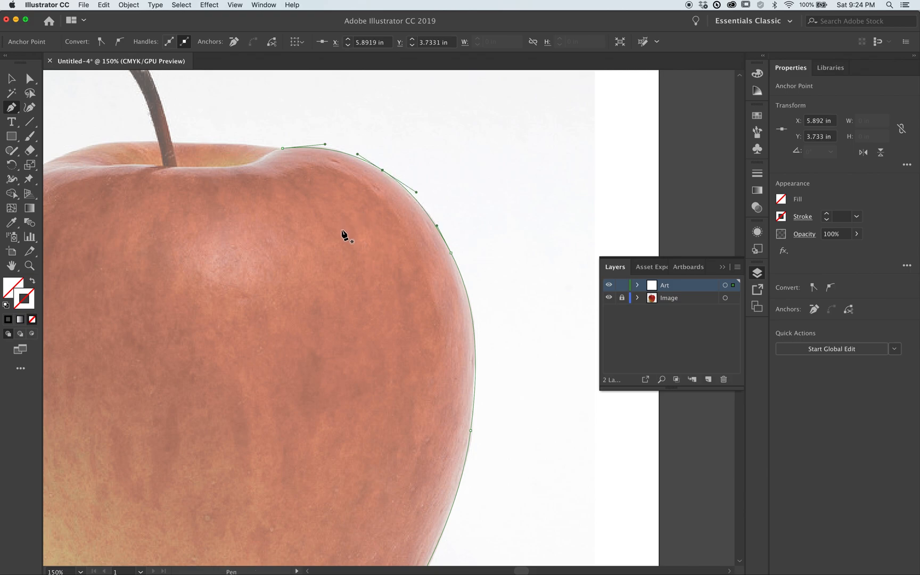
pyautogui.click(382, 170)
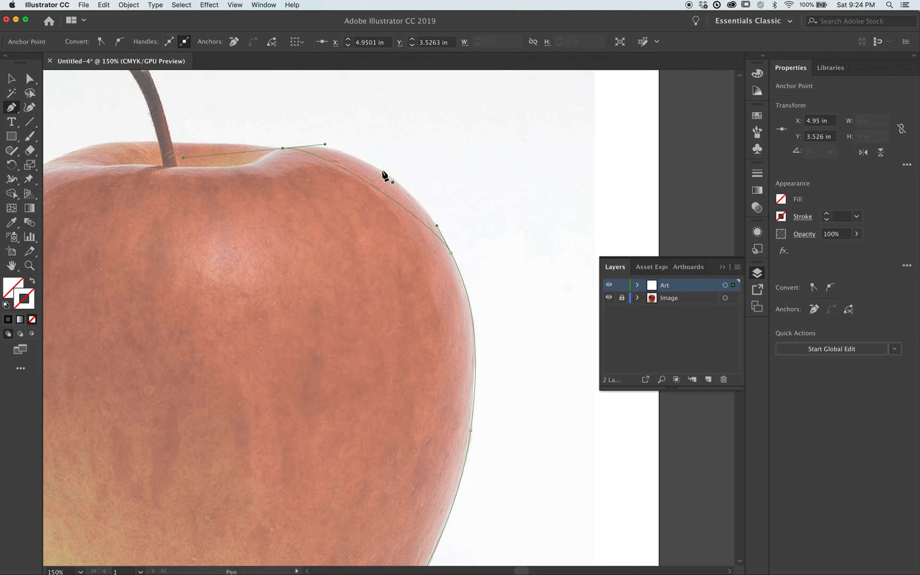
# Adjust the direction handles at both ends of the upper-right curve so the segment follows the apple's outline
pyautogui.press('super')
pyautogui.moveTo(326, 145); pyautogui.dragTo(392, 142)
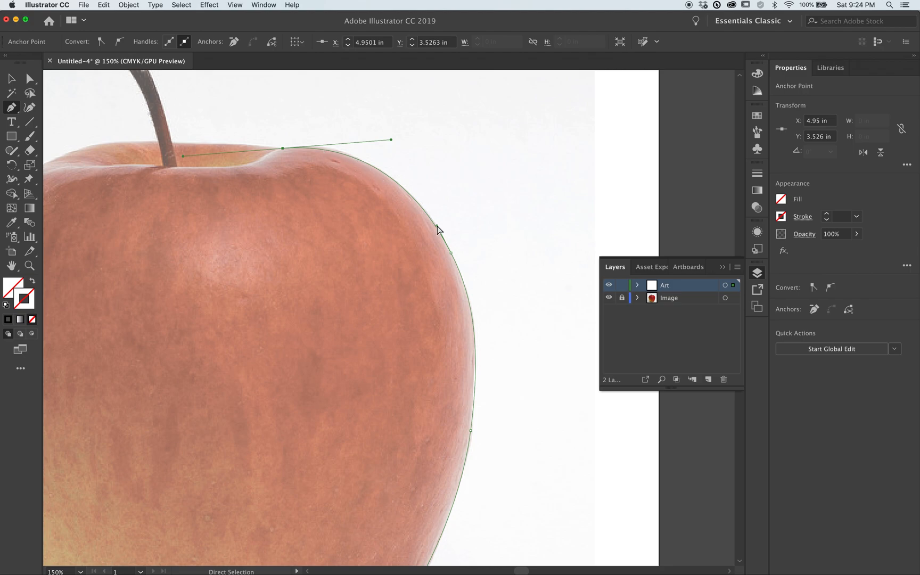
pyautogui.click(451, 253)
pyautogui.moveTo(436, 225); pyautogui.dragTo(427, 211)
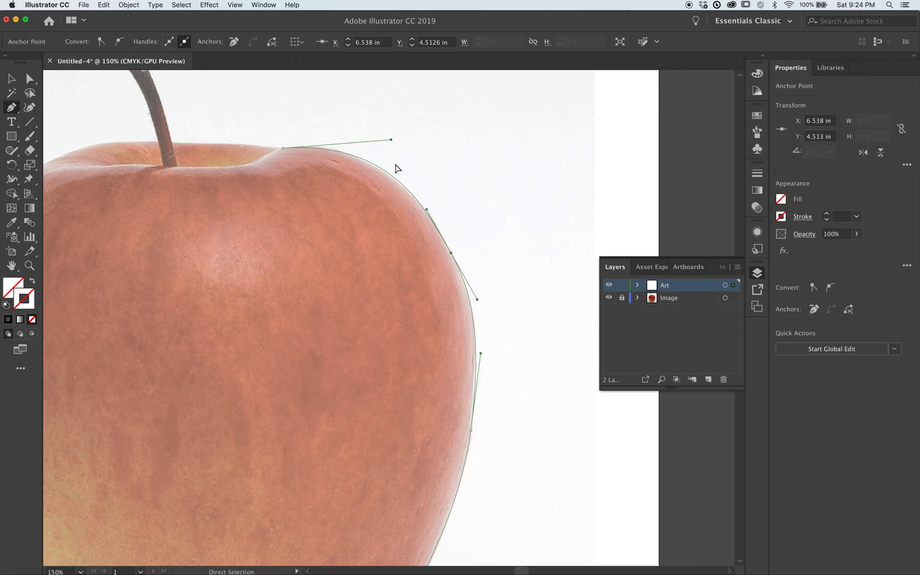
pyautogui.moveTo(391, 141); pyautogui.dragTo(360, 140)
pyautogui.moveTo(427, 210); pyautogui.dragTo(417, 187)
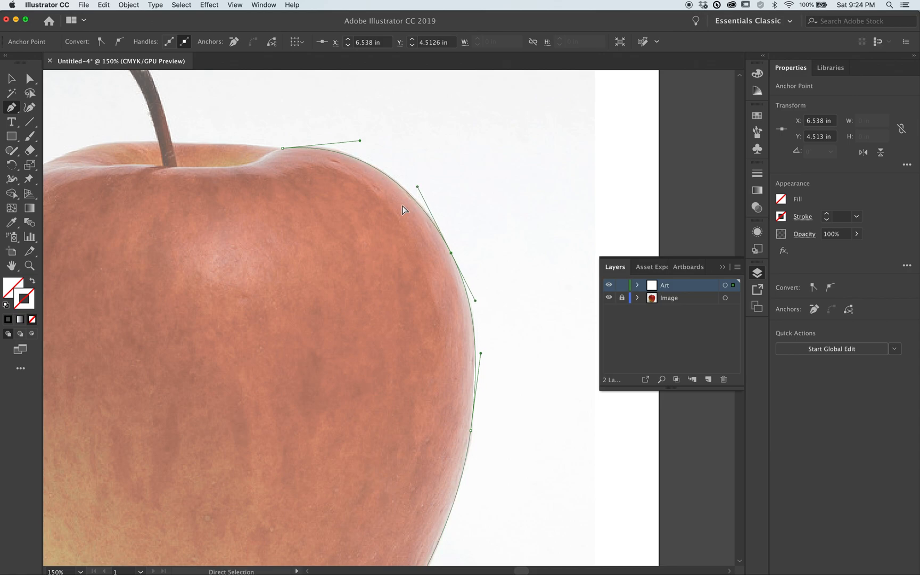
# Try to redirect the top-rim anchor's outgoing handle and place an anchor at the stem at about X 3.90 in, Y 3.47 in; undo that anchor
pyautogui.keyDown('super'); pyautogui.click(282, 149); pyautogui.keyUp('super')
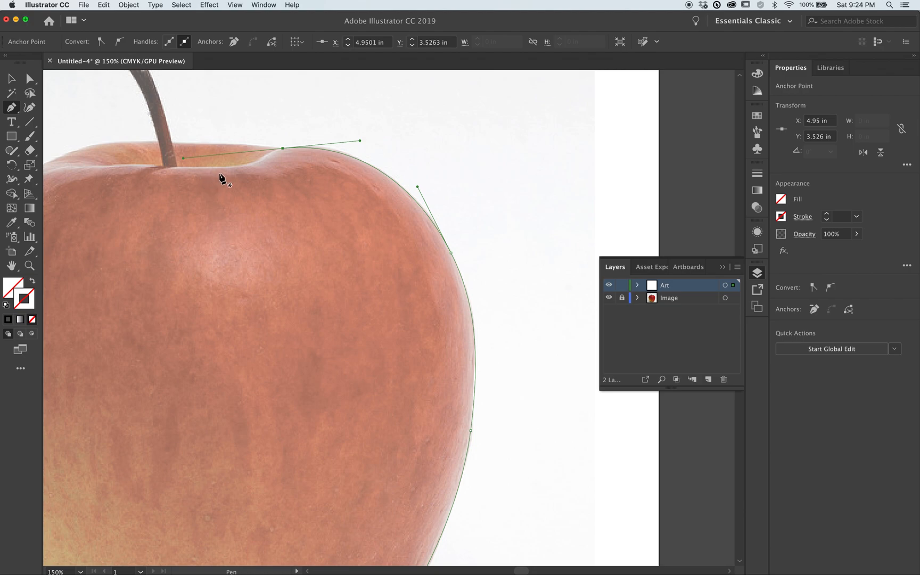
pyautogui.press('alt')
pyautogui.moveTo(183, 158)
pyautogui.mouseDown()
pyautogui.moveTo(240, 146)
pyautogui.moveTo(259, 125)
pyautogui.moveTo(251, 145)
pyautogui.mouseUp()
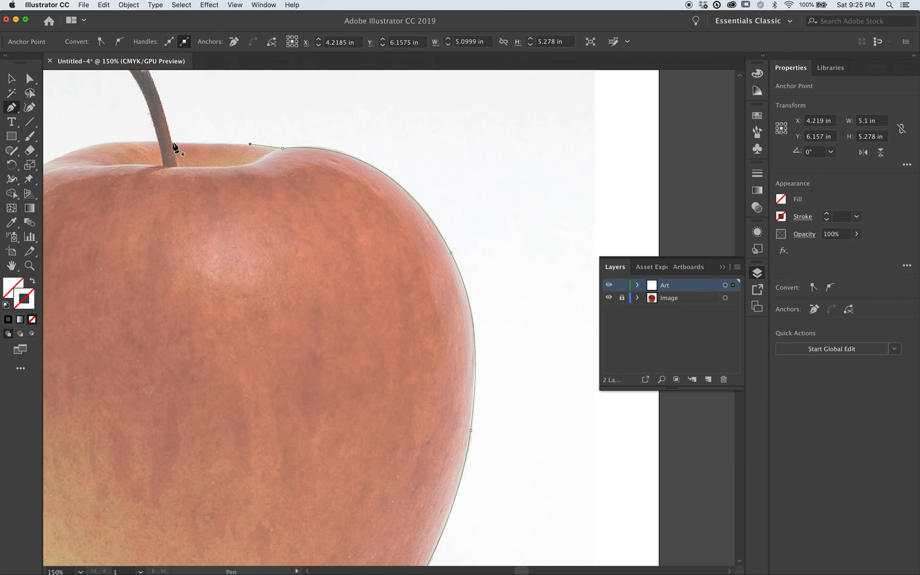
pyautogui.moveTo(171, 143); pyautogui.dragTo(152, 142)
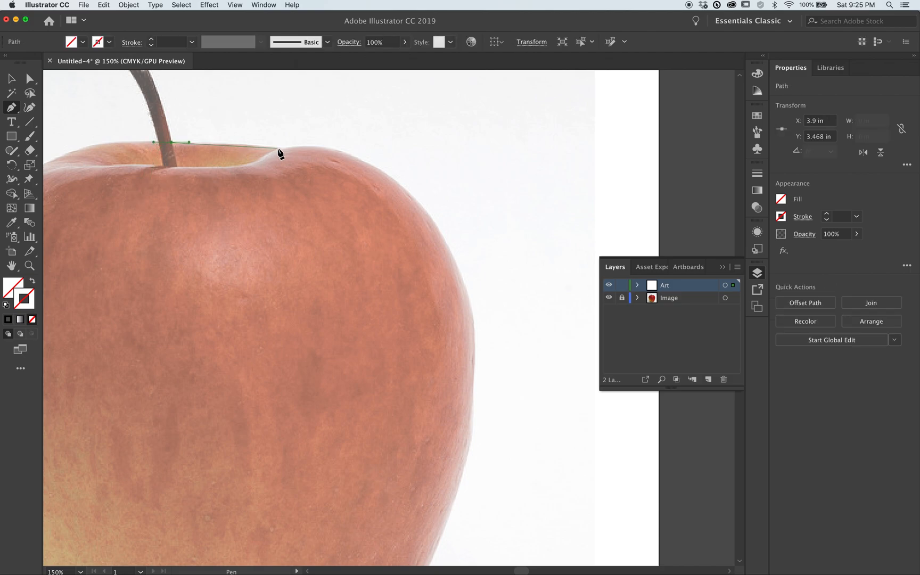
pyautogui.press('cmd+z')
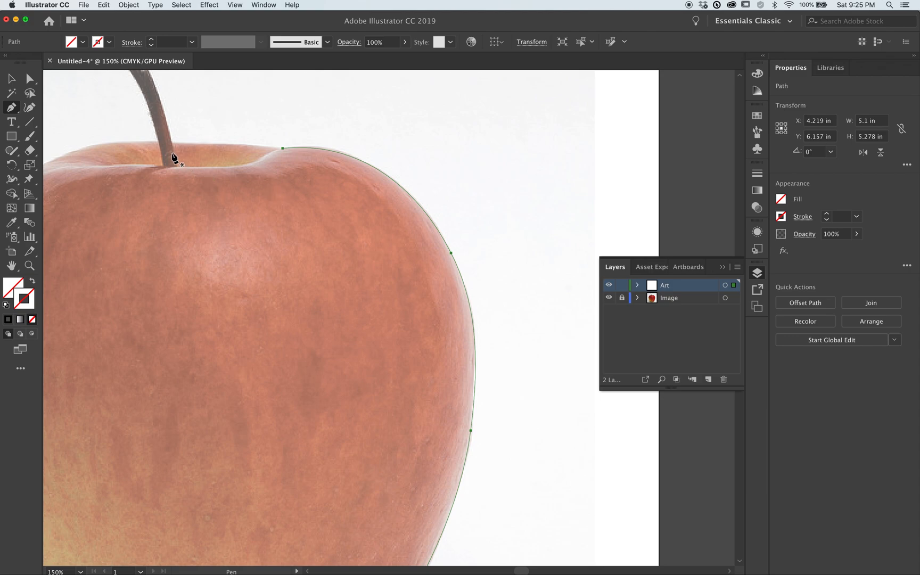
# Resume the path from the top-rim anchor with a new outgoing handle and add an anchor beside the stem at about X 3.91 in, Y 3.47 in
pyautogui.click(282, 148)
pyautogui.moveTo(280, 148); pyautogui.dragTo(242, 143)
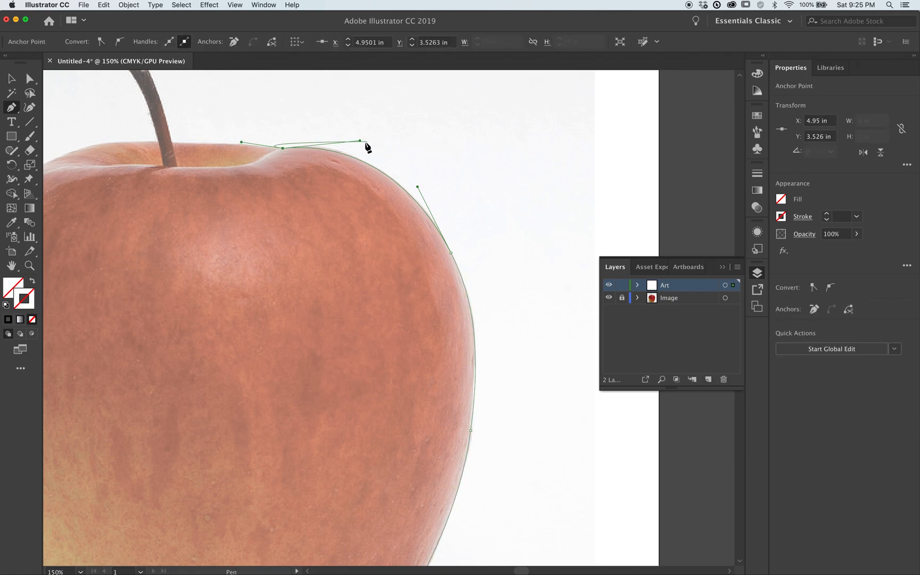
pyautogui.moveTo(173, 142); pyautogui.dragTo(378, 336)
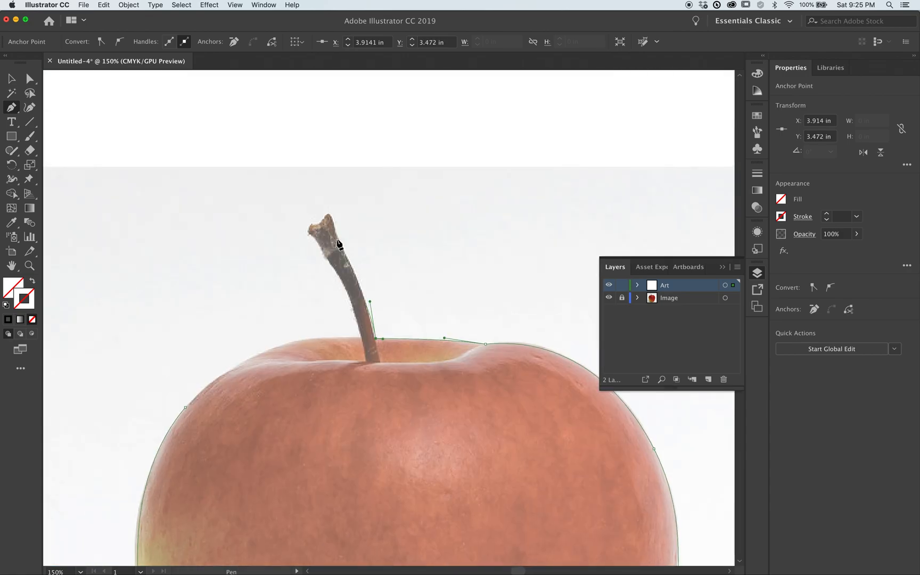
# Trace up the stem, around its jagged tip and down its left edge to the rim at about X 3.78 in, Y 3.47 in
pyautogui.click(330, 217)
pyautogui.press('super+z')
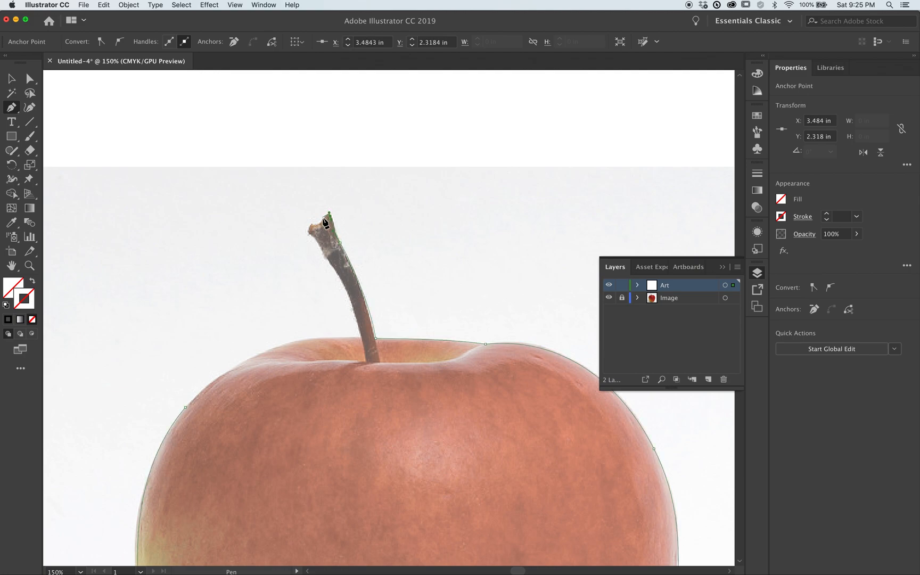
pyautogui.click(325, 218)
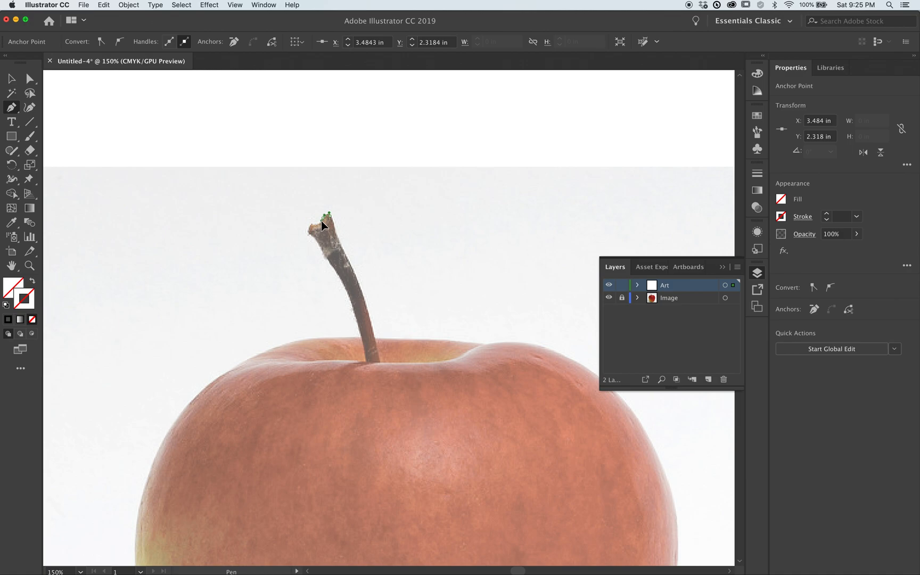
pyautogui.moveTo(320, 222); pyautogui.dragTo(366, 377)
pyautogui.moveTo(335, 333); pyautogui.dragTo(334, 335)
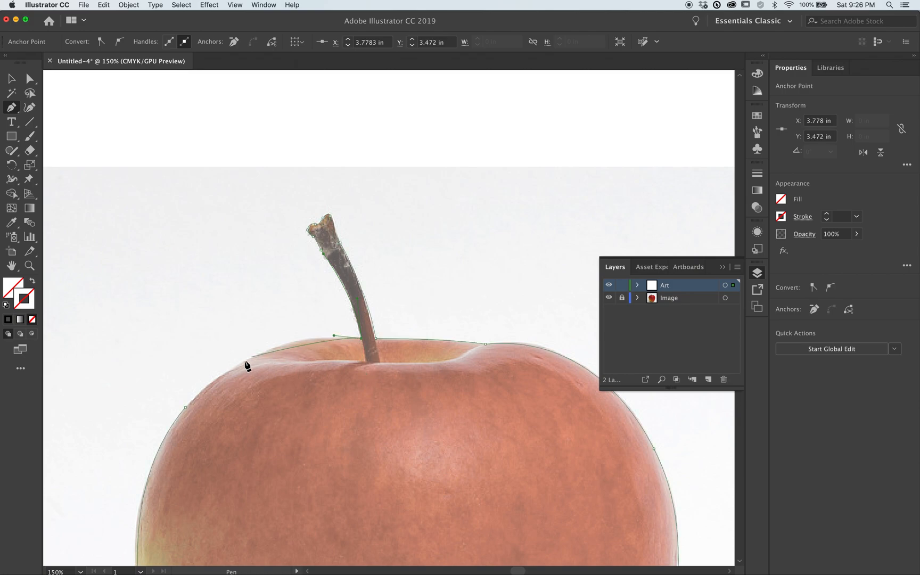
# Add a smooth anchor point on the apple's upper-left shoulder at about X 2.62 in, Y 3.74 in, with handles following the outline
pyautogui.moveTo(238, 367); pyautogui.dragTo(194, 390)
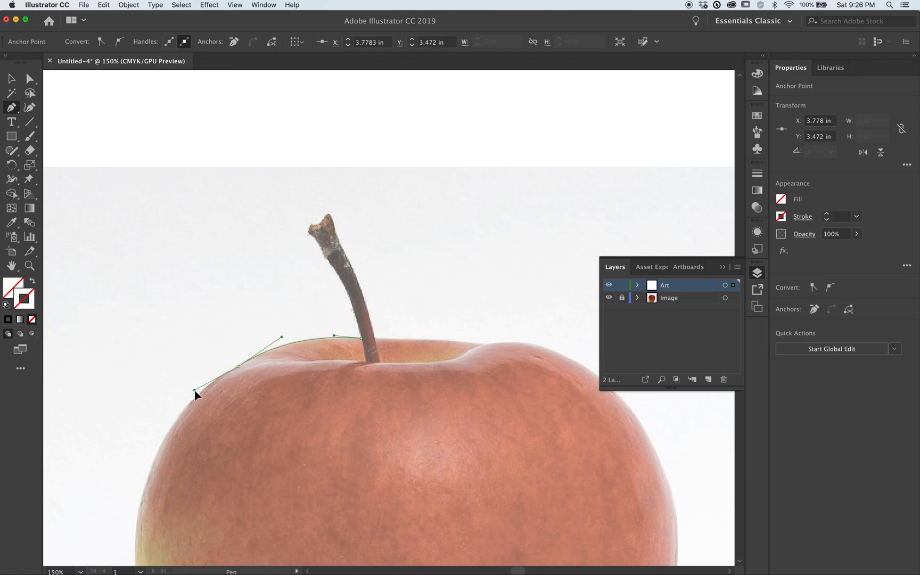
pyautogui.press('space')
pyautogui.moveTo(285, 369); pyautogui.dragTo(358, 274)
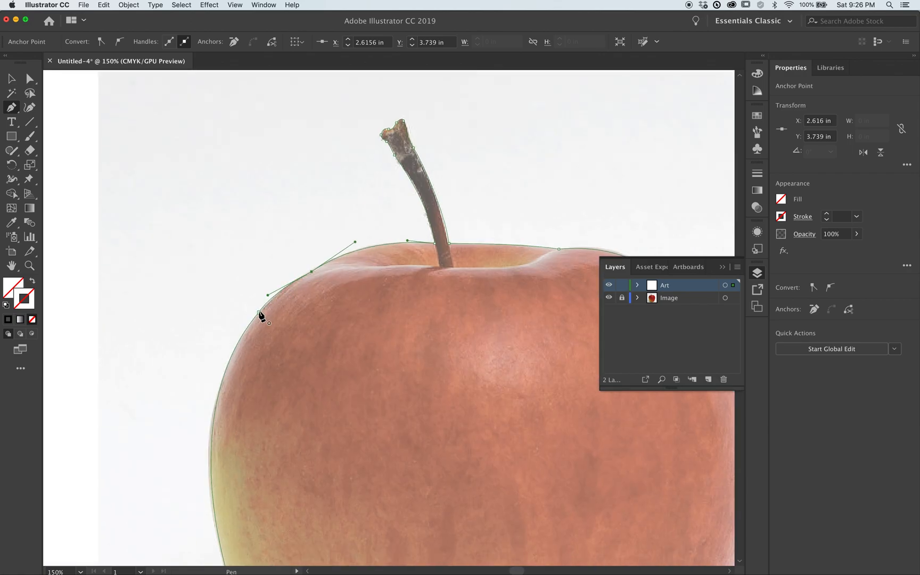
# Close the apple path at its starting anchor at about X 2.12 in, Y 4.12 in, and adjust the handle to follow the upper-left shoulder
pyautogui.moveTo(258, 311); pyautogui.dragTo(239, 333)
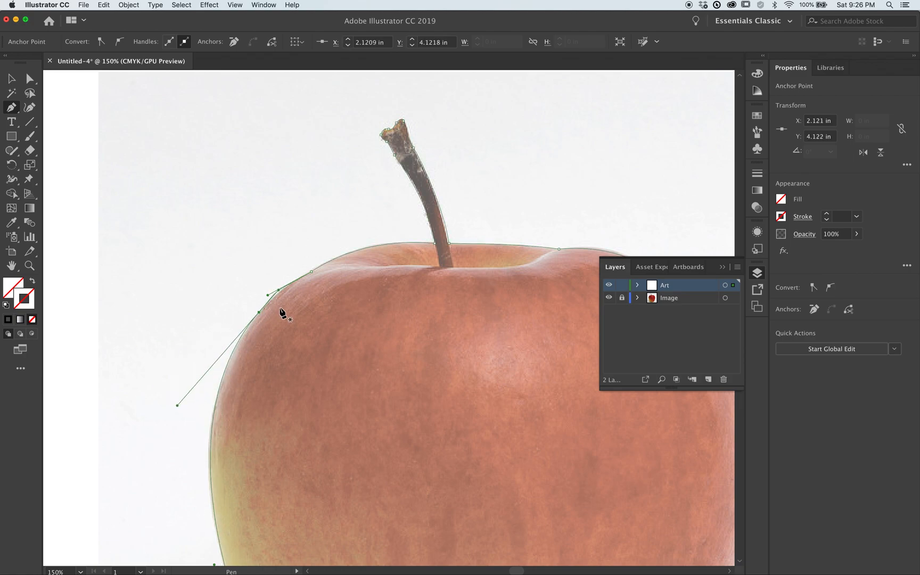
pyautogui.press('super')
pyautogui.keyDown('super'); pyautogui.click(277, 291); pyautogui.keyUp('super')
pyautogui.moveTo(287, 281); pyautogui.dragTo(292, 278)
pyautogui.press('super+0')
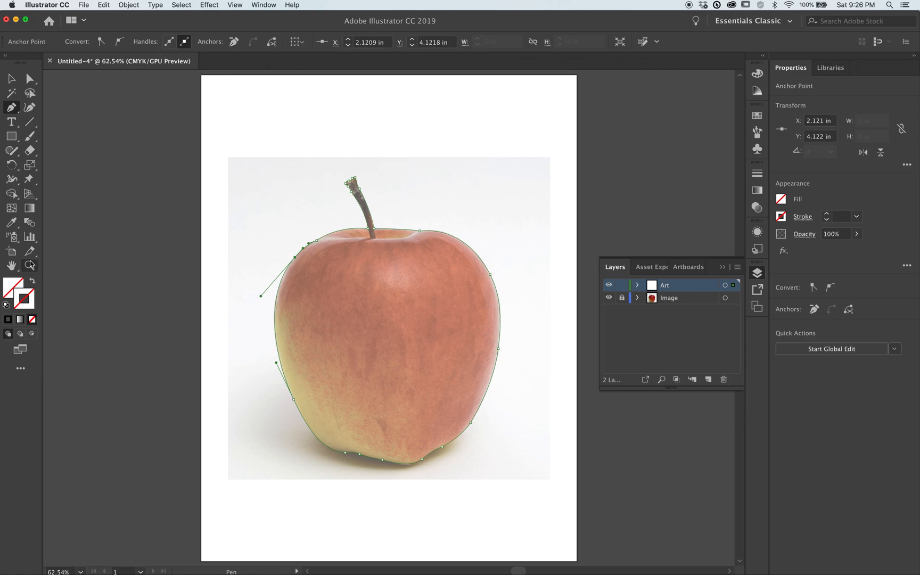
# Try a brown fill sampled with the Eyedropper from the apple's base in the photo, and reset the fill to none
pyautogui.press('i')
pyautogui.click(370, 460)
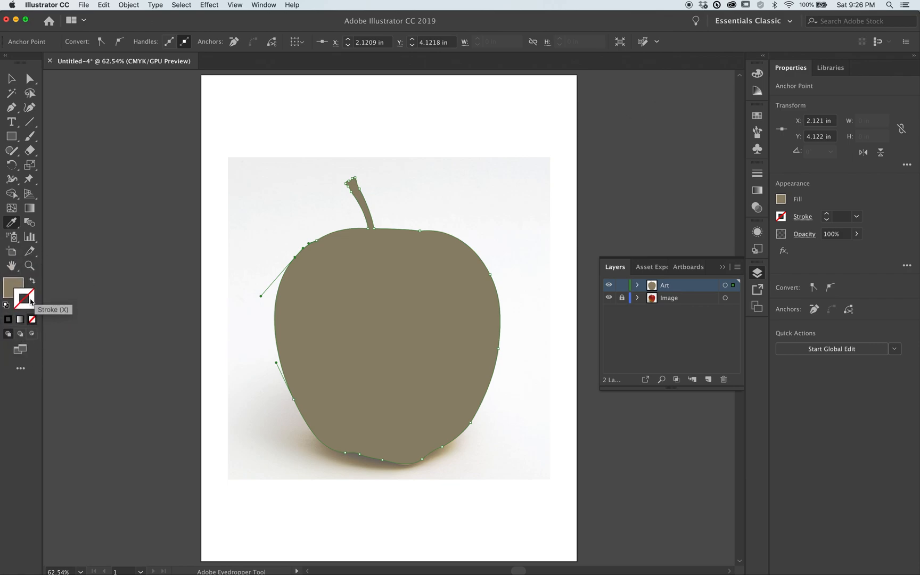
pyautogui.click(16, 288)
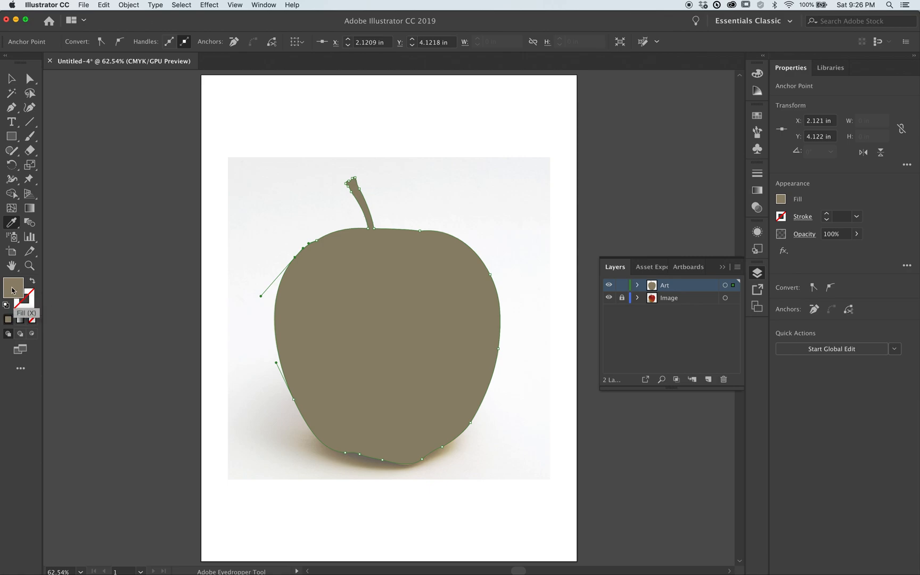
pyautogui.click(33, 320)
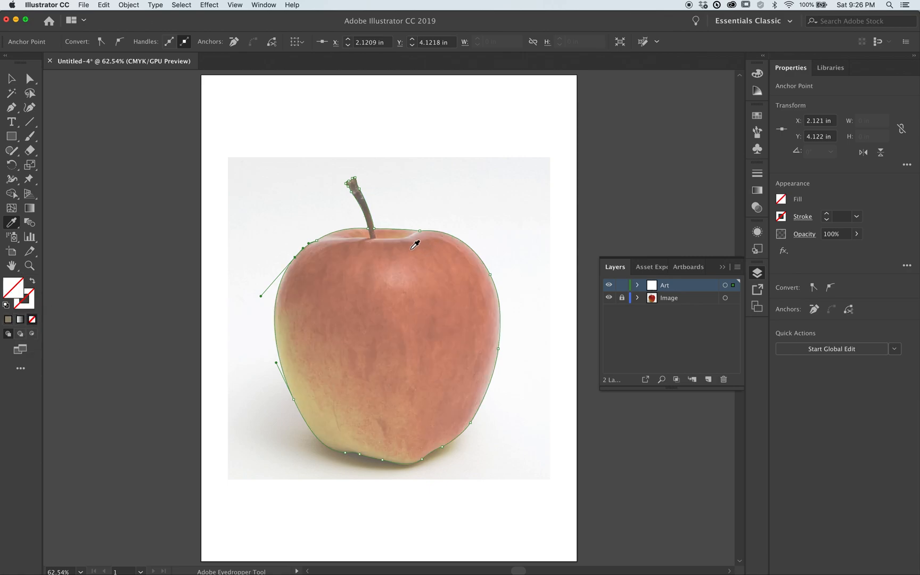
# Fill the apple path with a coral colour sampled from the upper middle of the photographed apple, undoing the first sample
pyautogui.click(413, 247)
pyautogui.press('super+z')
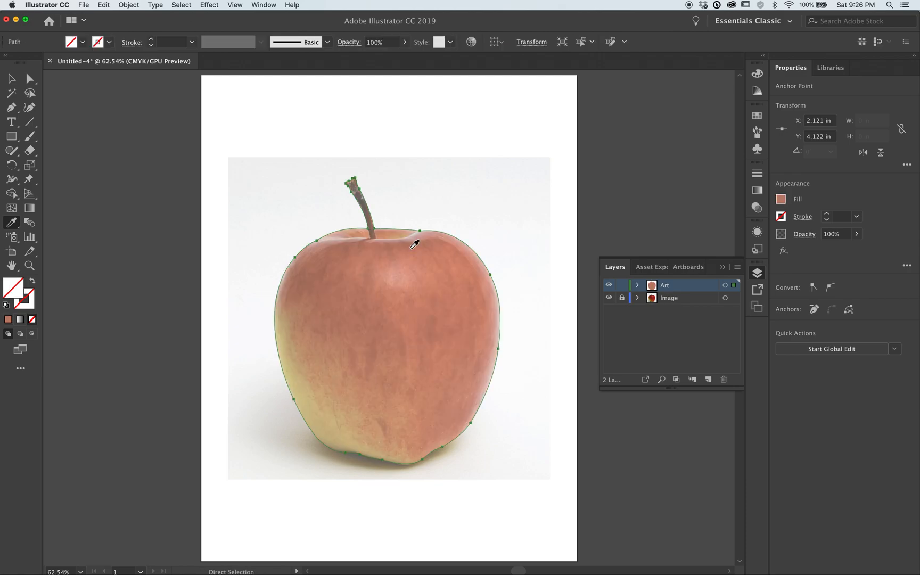
pyautogui.click(410, 311)
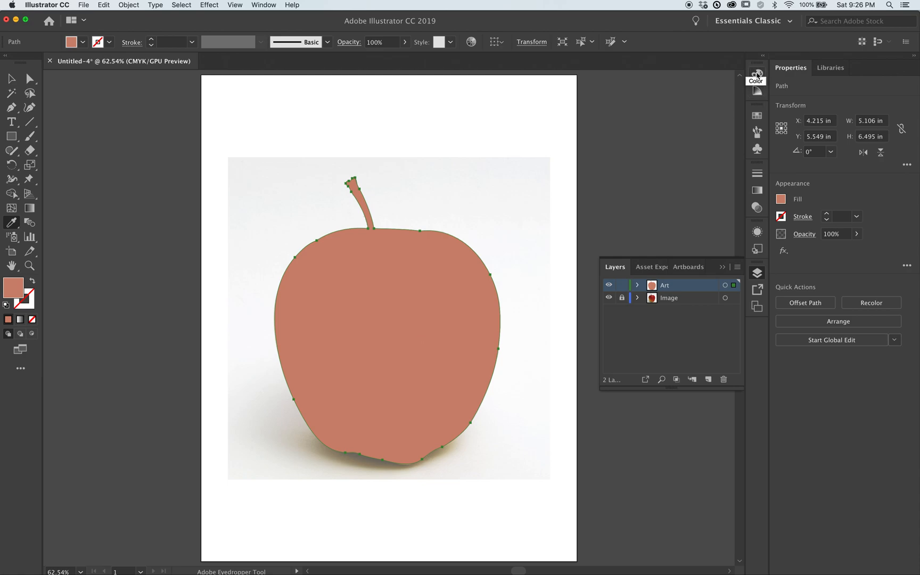
# Pick a bright red from the colour spectrum as the apple's fill and show the CMYK sliders
pyautogui.click(757, 74)
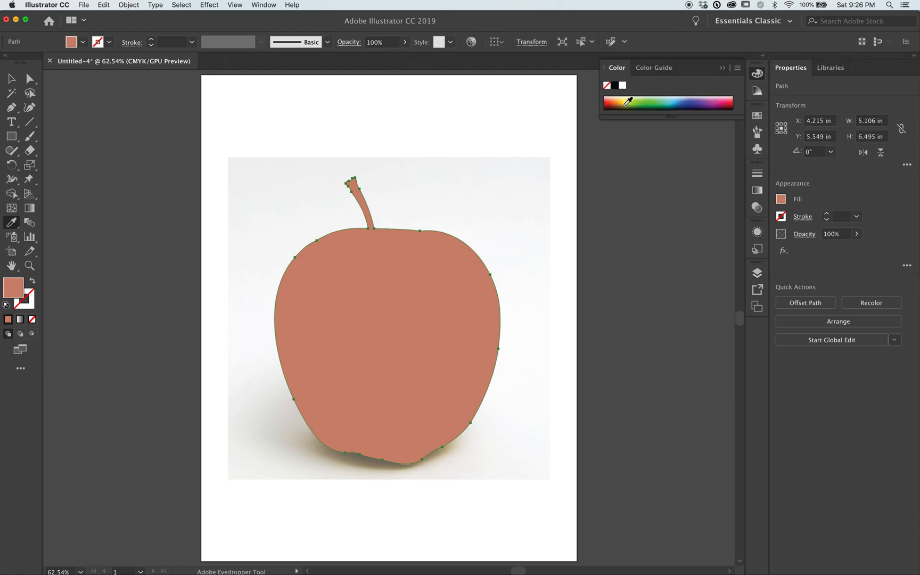
pyautogui.click(616, 102)
pyautogui.click(608, 104)
pyautogui.click(613, 96)
pyautogui.click(615, 101)
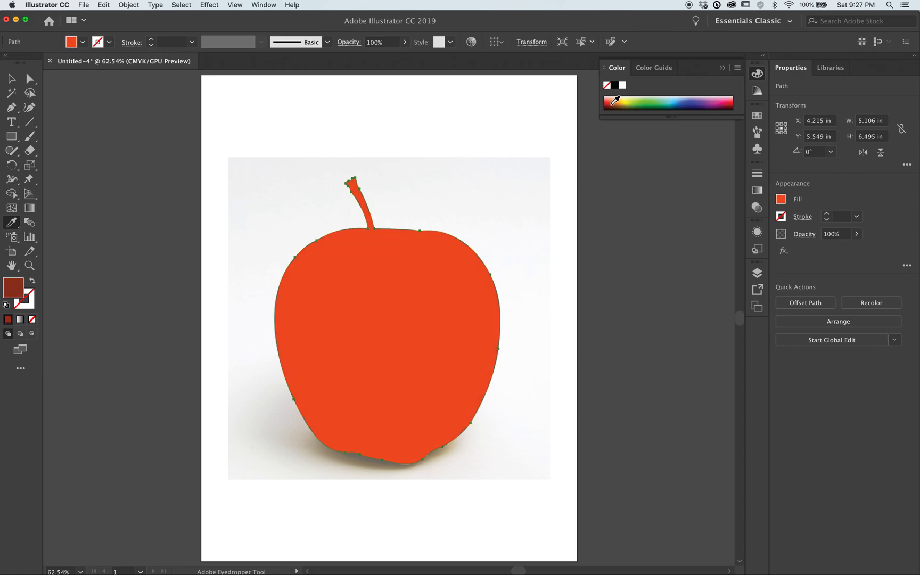
pyautogui.click(614, 99)
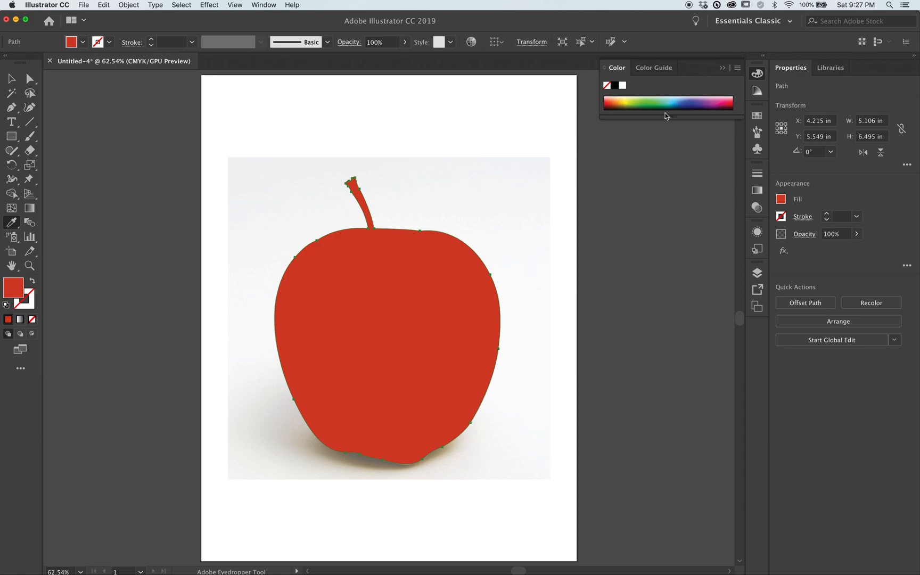
pyautogui.click(737, 68)
pyautogui.click(771, 68)
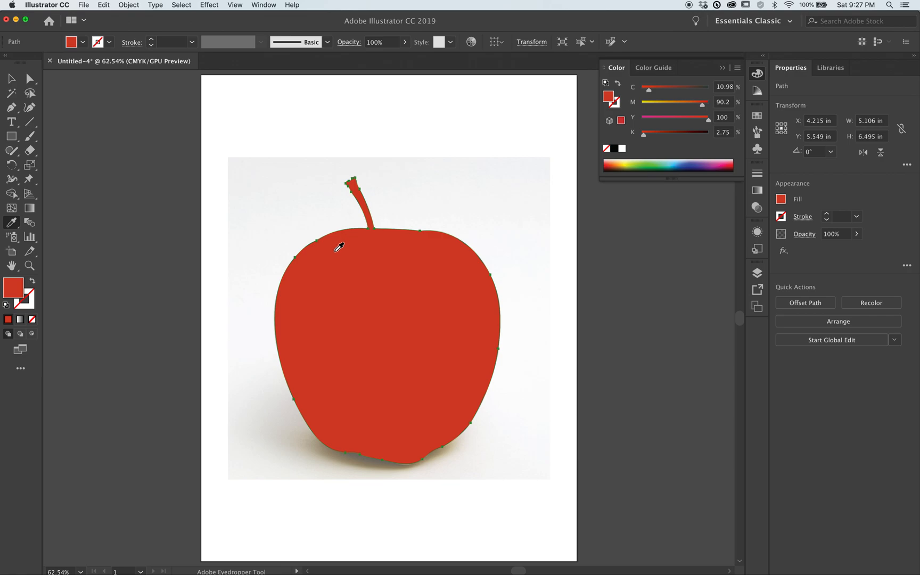
# Set the apple's fill to a dark red of C 0, M 93, Y 83, K 37
pyautogui.moveTo(645, 137); pyautogui.dragTo(669, 140)
pyautogui.moveTo(649, 91); pyautogui.dragTo(591, 86)
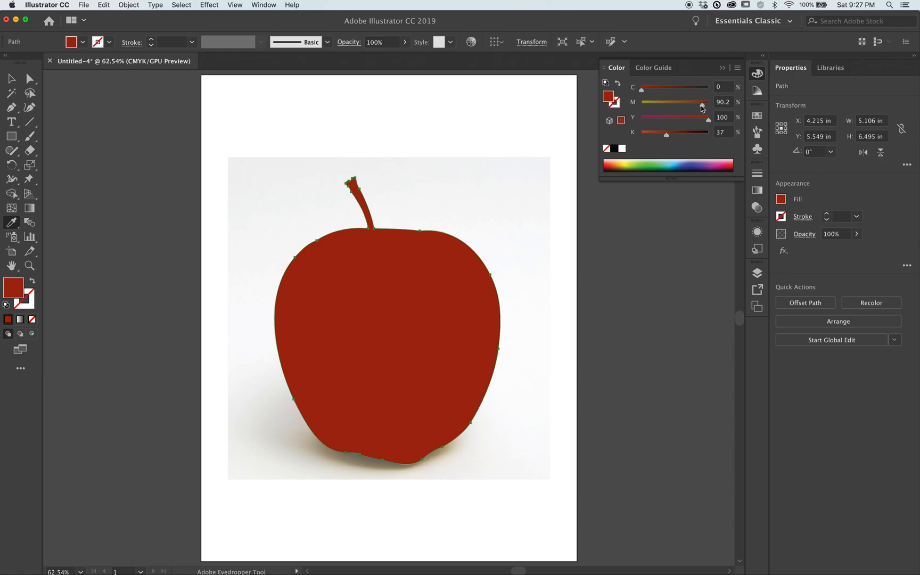
pyautogui.moveTo(704, 107); pyautogui.dragTo(694, 105)
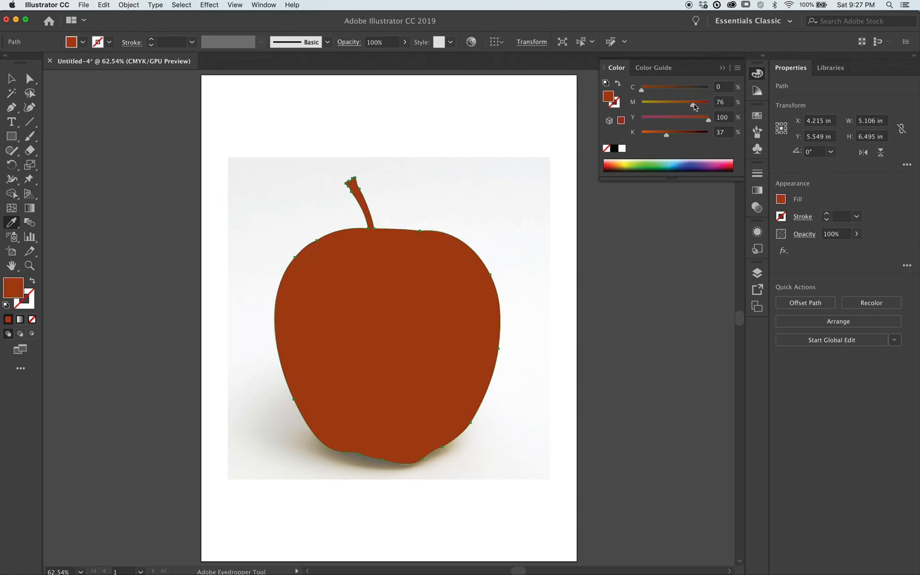
pyautogui.moveTo(701, 108)
pyautogui.mouseDown()
pyautogui.moveTo(699, 121)
pyautogui.moveTo(672, 120)
pyautogui.moveTo(698, 123)
pyautogui.mouseUp()
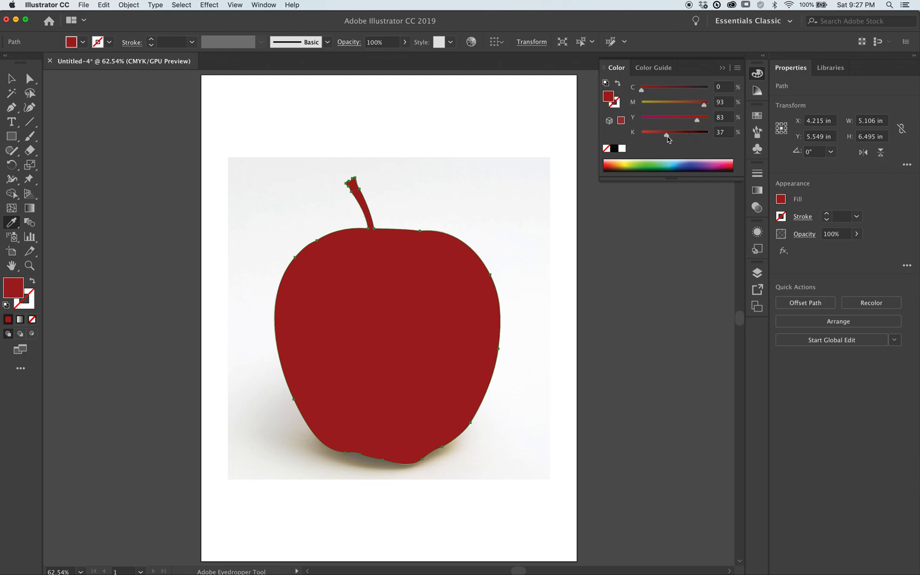
# Try a lighter tint with K at 23 and a darker shade of the fill, undoing each change
pyautogui.moveTo(667, 135); pyautogui.dragTo(658, 136)
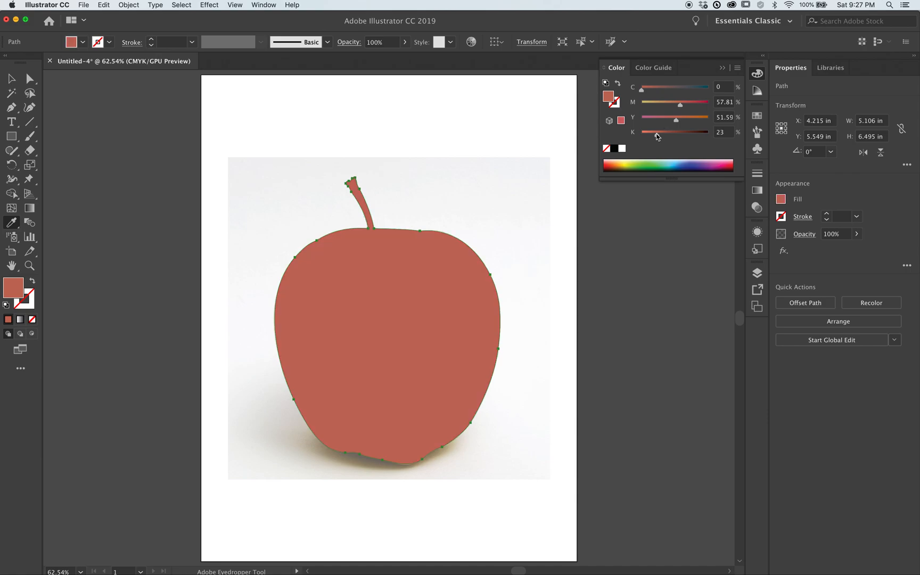
pyautogui.press('cmd+z')
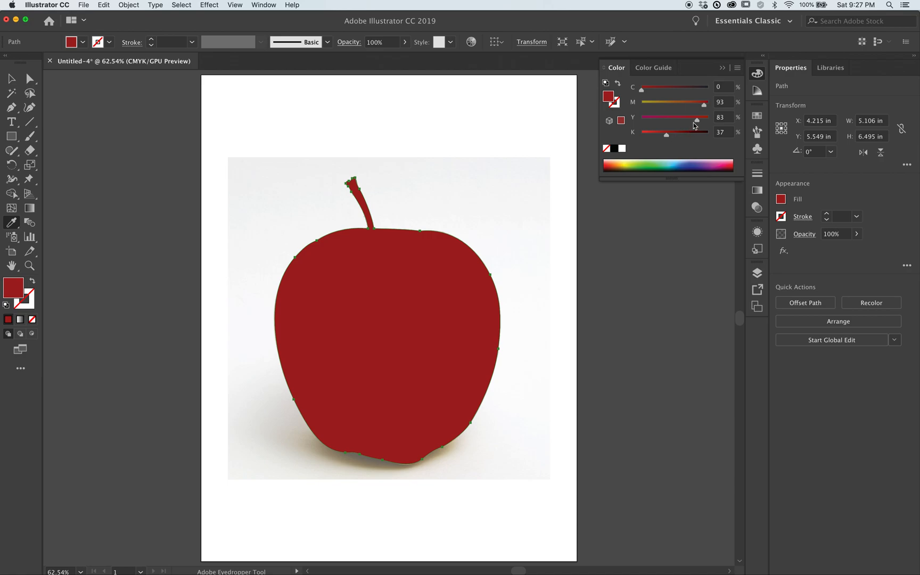
pyautogui.moveTo(669, 136); pyautogui.dragTo(680, 136)
pyautogui.press('super+z')
# Switch to outline view, deselect everything, and directly select the path segment on the apple's left side
pyautogui.press('super+y')
pyautogui.keyDown('super'); pyautogui.click(401, 135); pyautogui.keyUp('super')
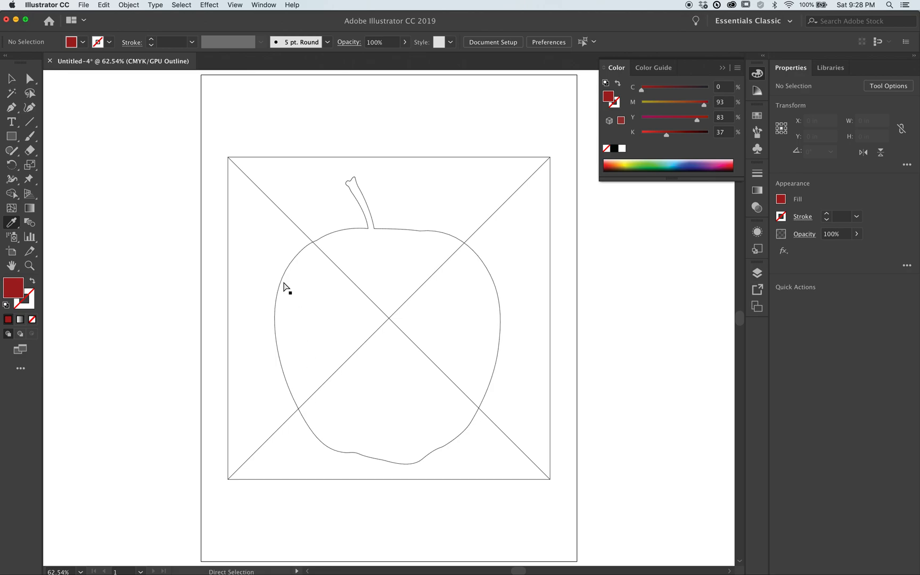
pyautogui.keyDown('super'); pyautogui.click(282, 284); pyautogui.keyUp('super')
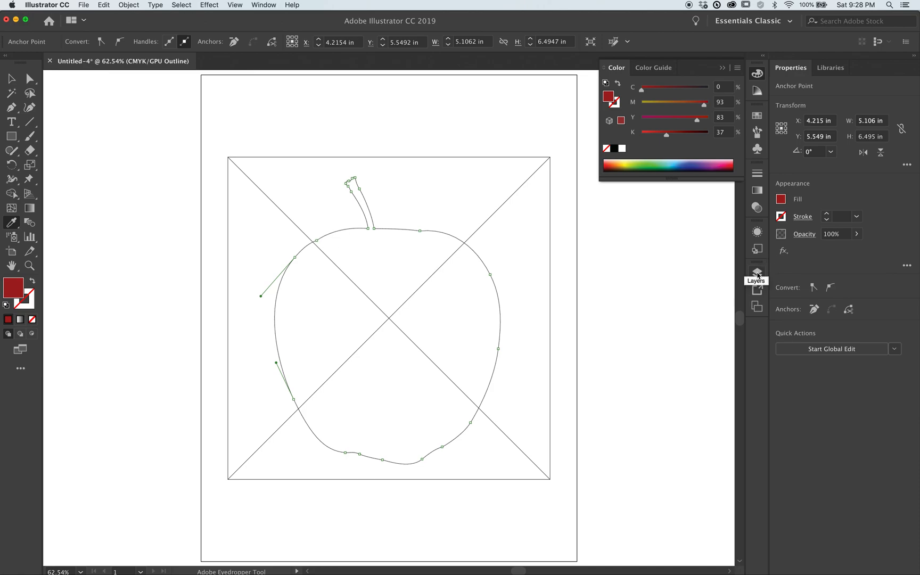
# Detach the Layers panel from the dock and float it beside the apple
pyautogui.click(758, 272)
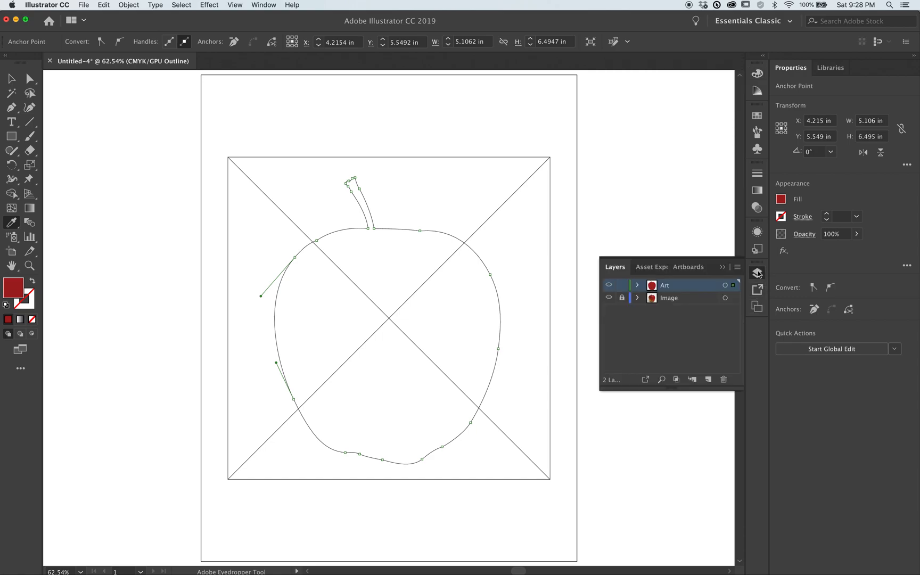
pyautogui.click(723, 268)
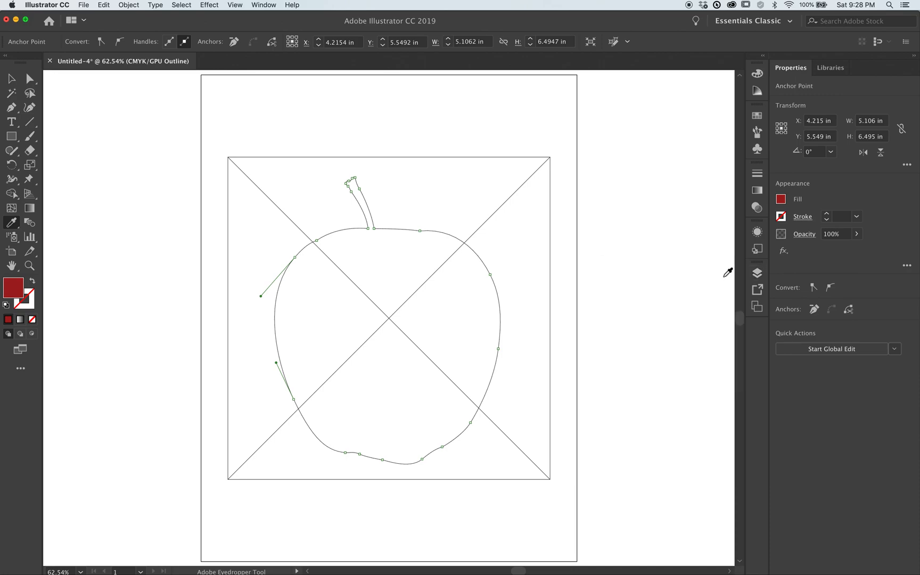
pyautogui.click(757, 272)
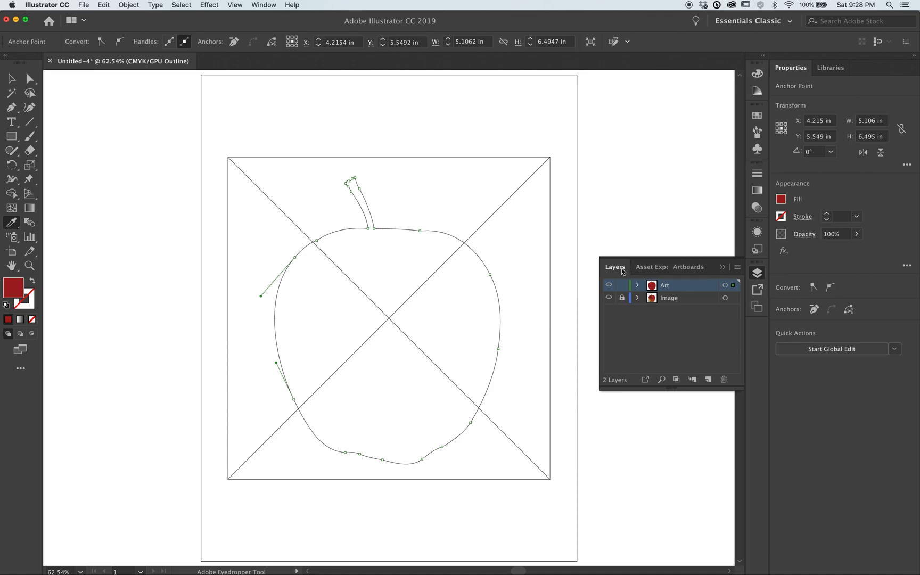
pyautogui.moveTo(615, 267); pyautogui.dragTo(560, 112)
pyautogui.click(724, 270)
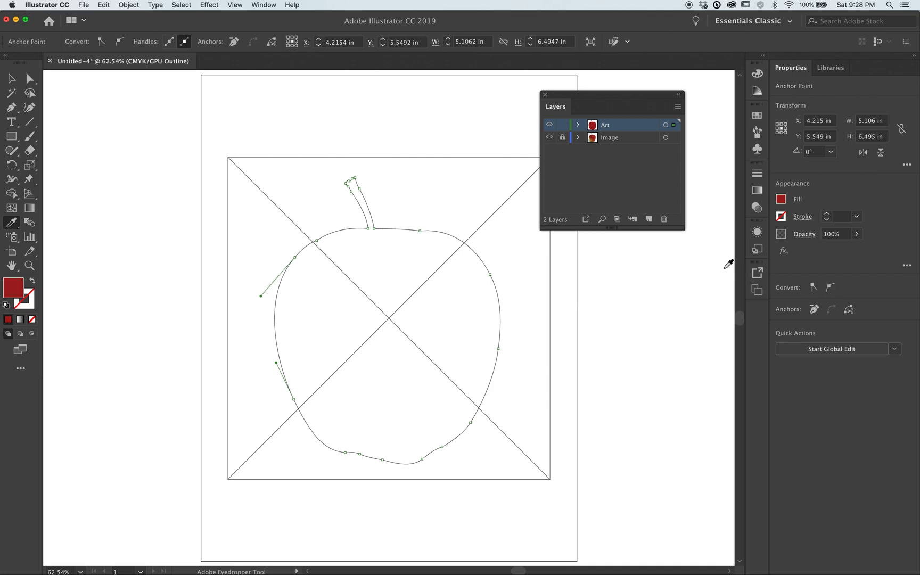
pyautogui.moveTo(588, 95); pyautogui.dragTo(613, 256)
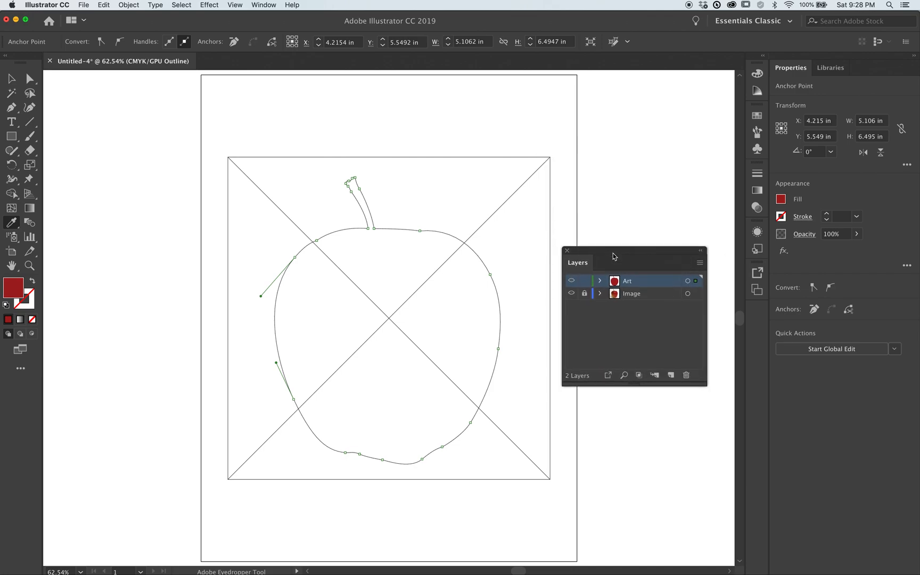
# Hide the Image layer and return from outline view to the full-colour preview
pyautogui.click(571, 294)
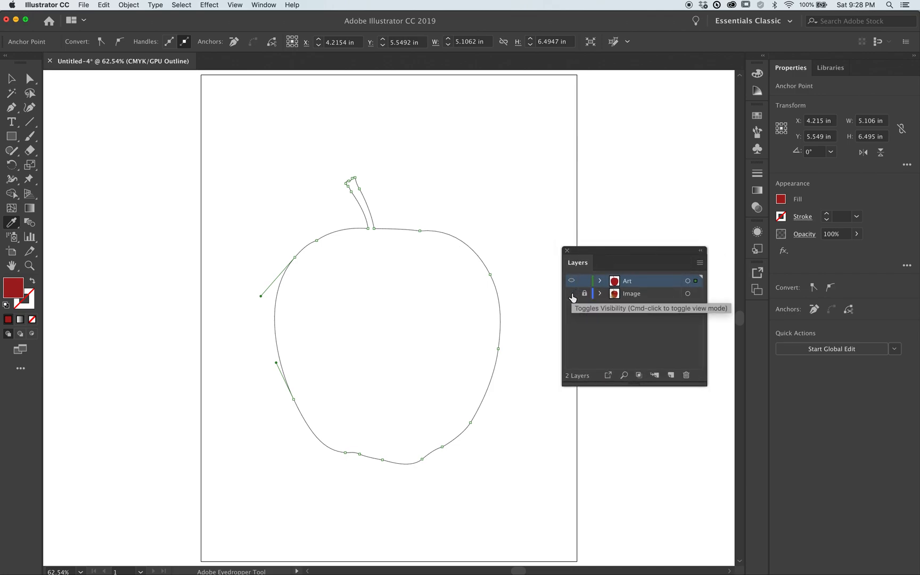
pyautogui.press('super+y')
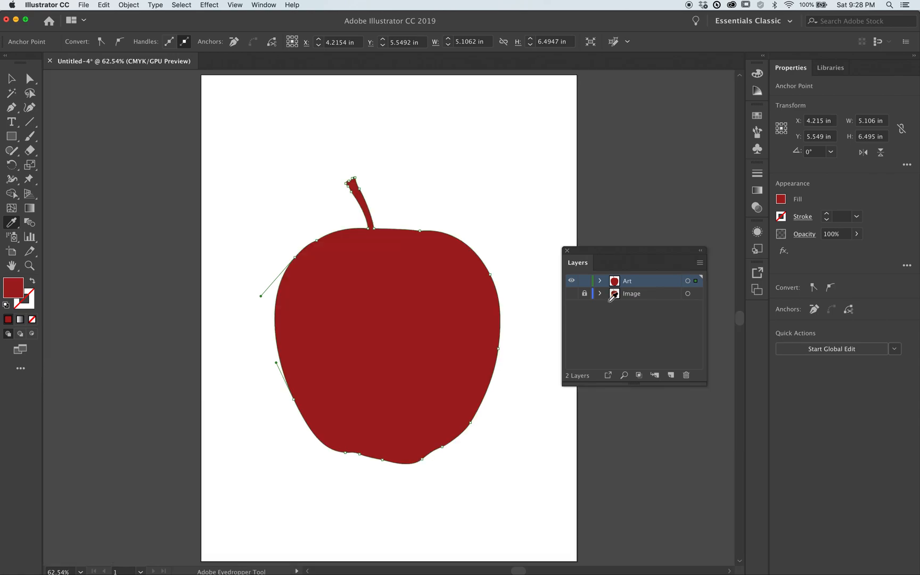
# Select the apple and try scaling it to about 2.62 × 3.34 in, and about its centre to 1.82 × 2.32 in, undoing both
pyautogui.click(11, 78)
pyautogui.click(257, 130)
pyautogui.click(387, 267)
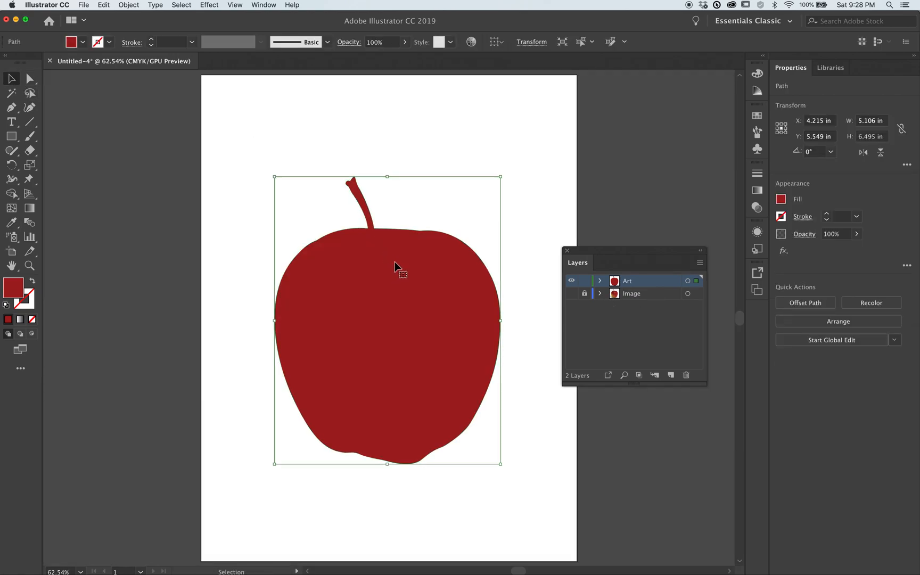
pyautogui.moveTo(500, 177); pyautogui.dragTo(408, 282)
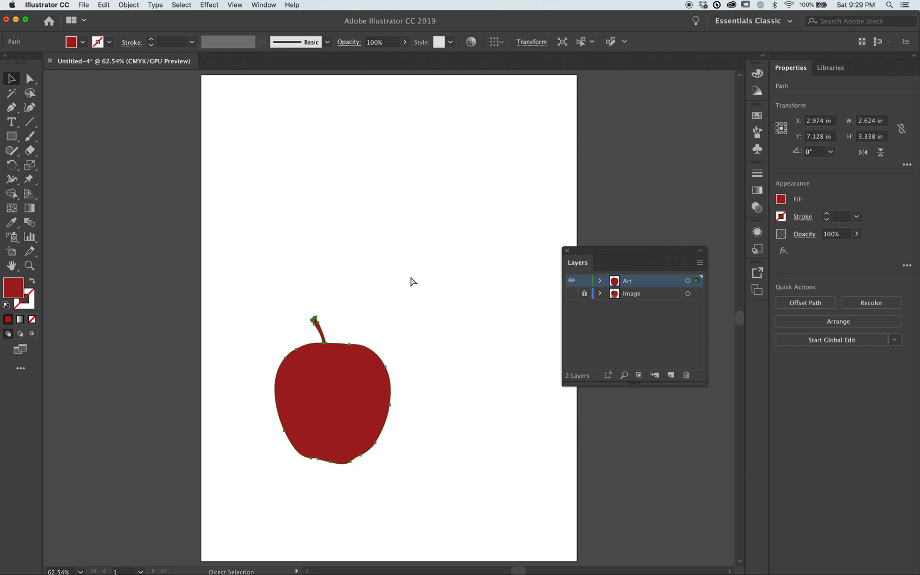
pyautogui.press('super+z')
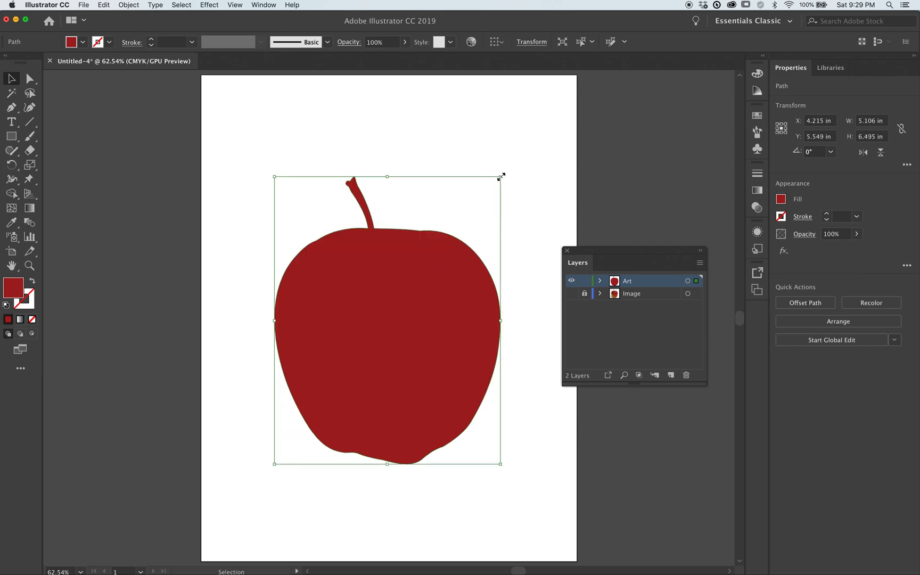
pyautogui.moveTo(501, 176); pyautogui.dragTo(427, 270)
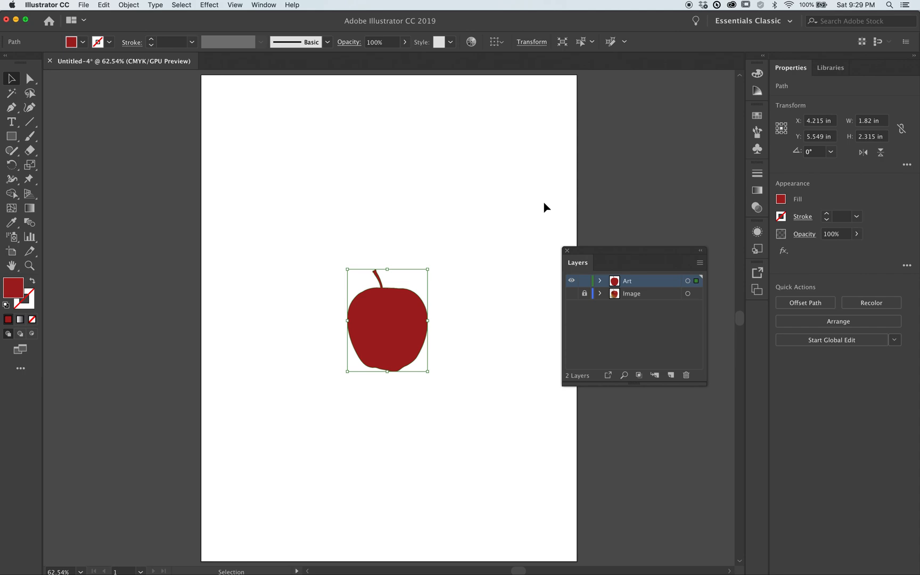
pyautogui.press('super+z')
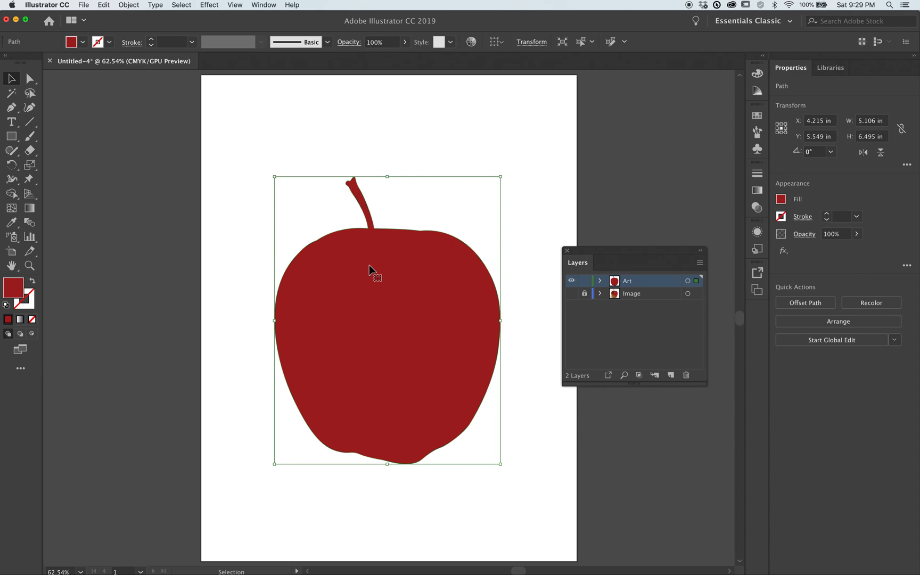
# Draw a trial stair-stepped shape with straight horizontal and vertical Pen tool segments over the apple's upper left, and delete it
pyautogui.click(11, 107)
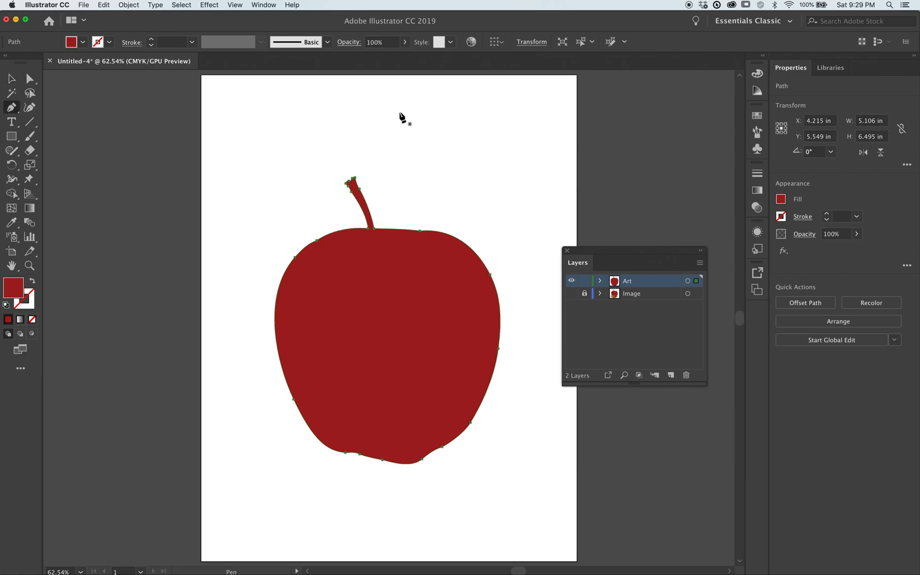
pyautogui.press('super+shift+a')
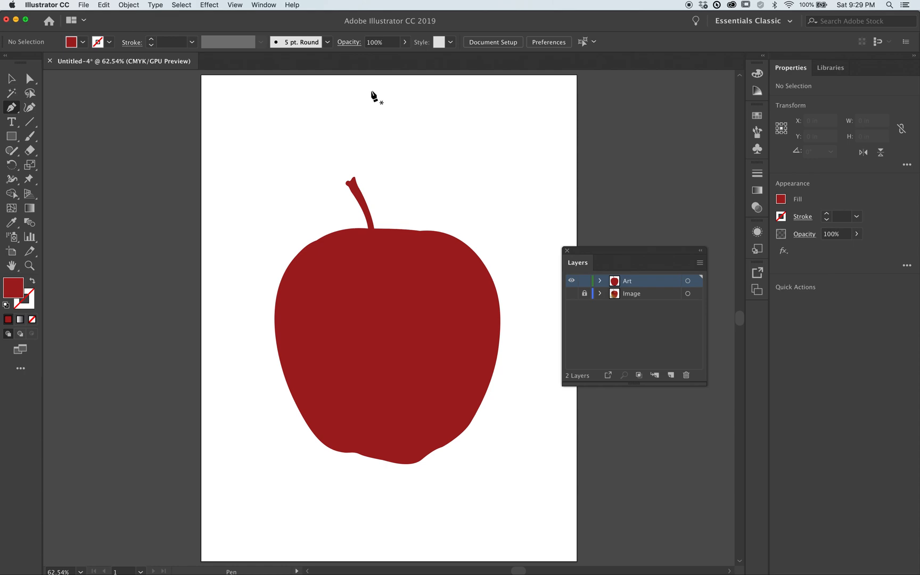
pyautogui.click(382, 90)
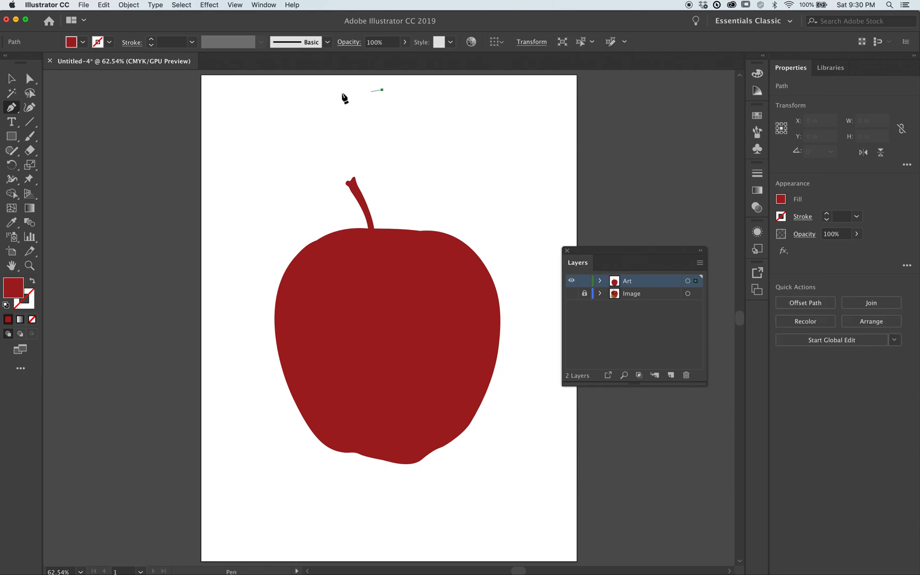
pyautogui.click(310, 89)
pyautogui.click(310, 146)
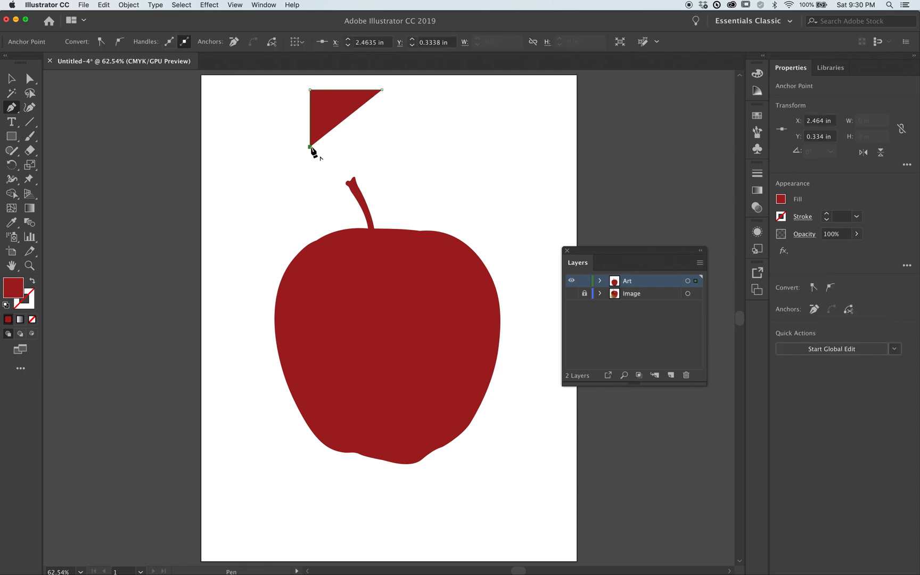
pyautogui.click(247, 146)
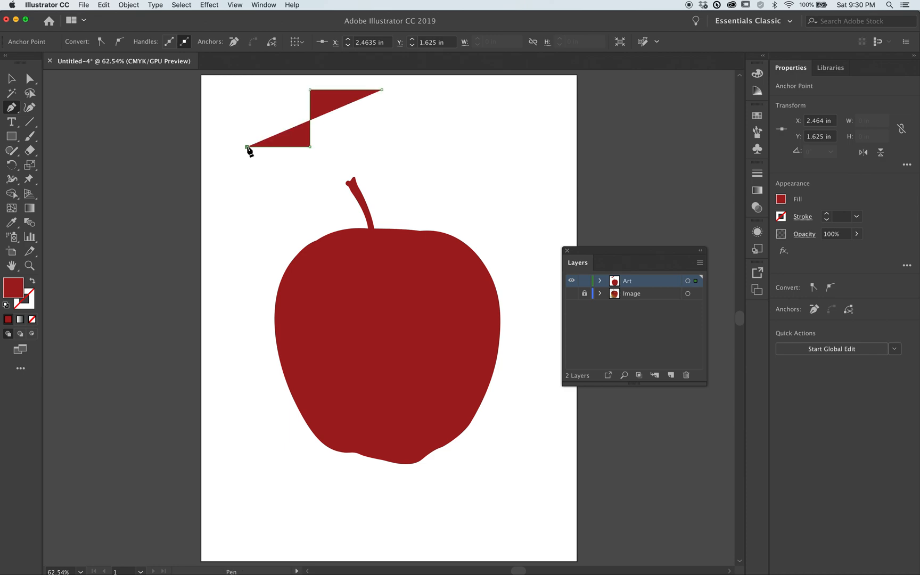
pyautogui.click(247, 200)
pyautogui.click(211, 200)
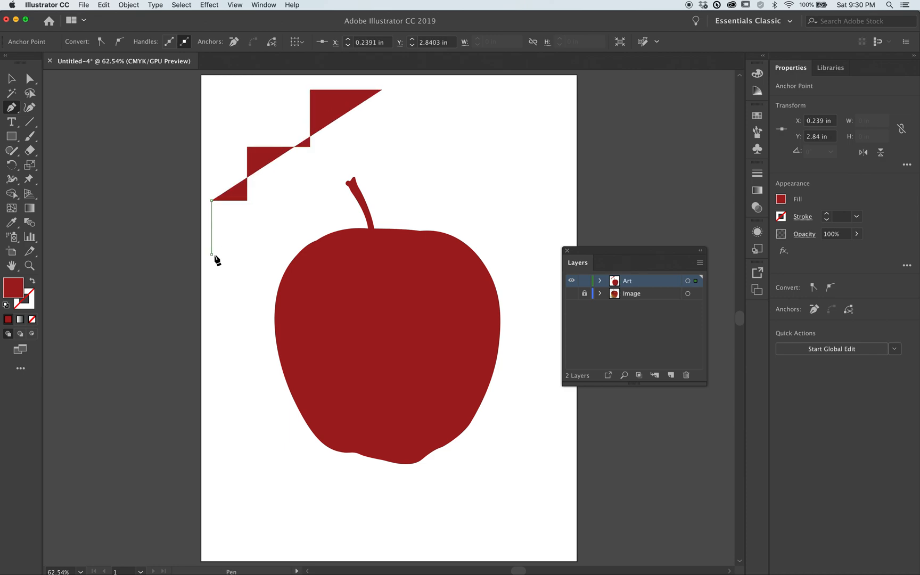
pyautogui.keyDown('shift'); pyautogui.click(213, 254); pyautogui.keyUp('shift')
pyautogui.keyDown('shift'); pyautogui.click(257, 255); pyautogui.keyUp('shift')
pyautogui.keyDown('shift'); pyautogui.click(258, 317); pyautogui.keyUp('shift')
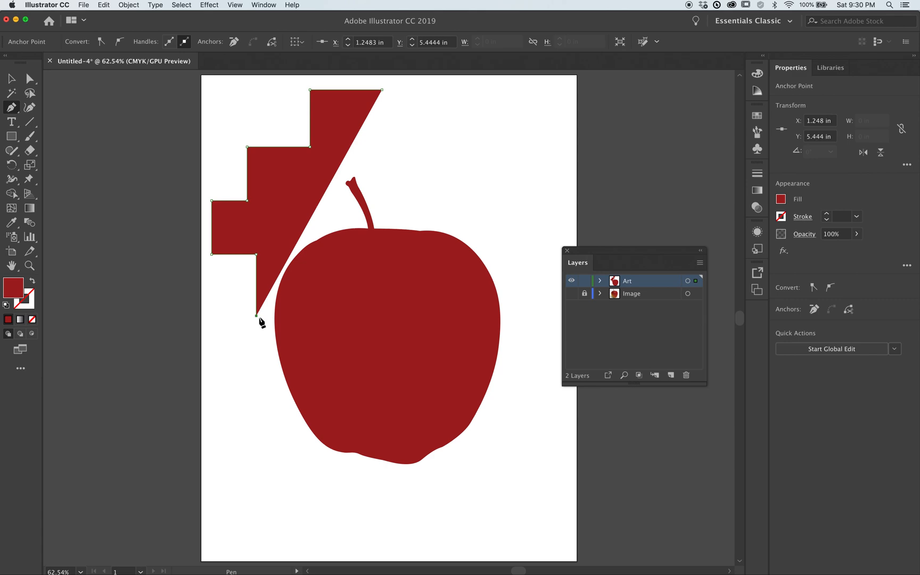
pyautogui.keyDown('shift'); pyautogui.click(357, 319); pyautogui.keyUp('shift')
pyautogui.keyDown('shift'); pyautogui.click(386, 155); pyautogui.keyUp('shift')
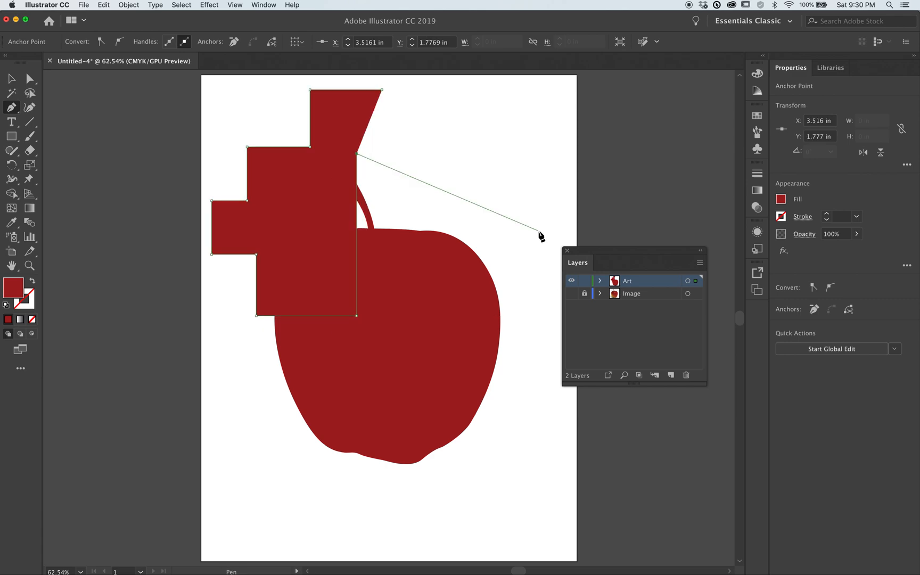
pyautogui.press('Escape')
pyautogui.press('Delete')
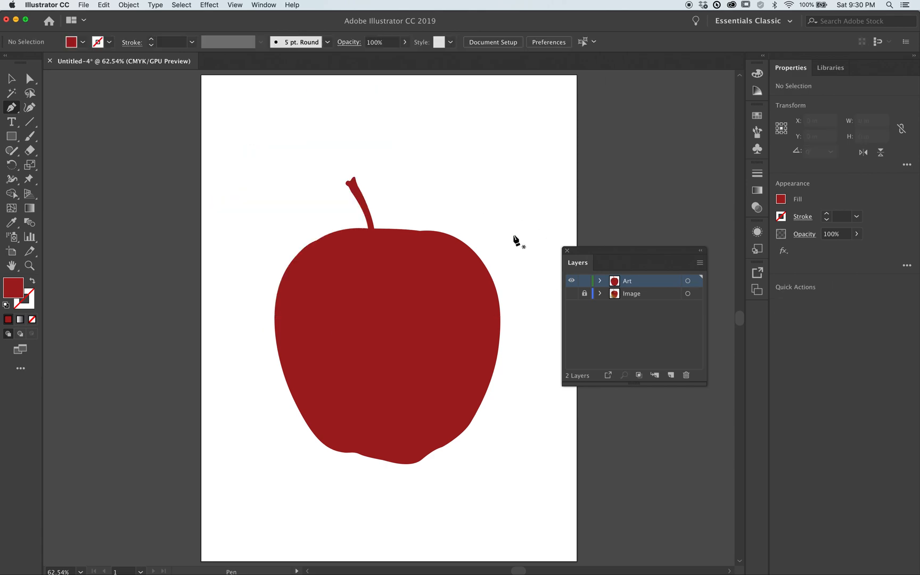
pyautogui.click(11, 79)
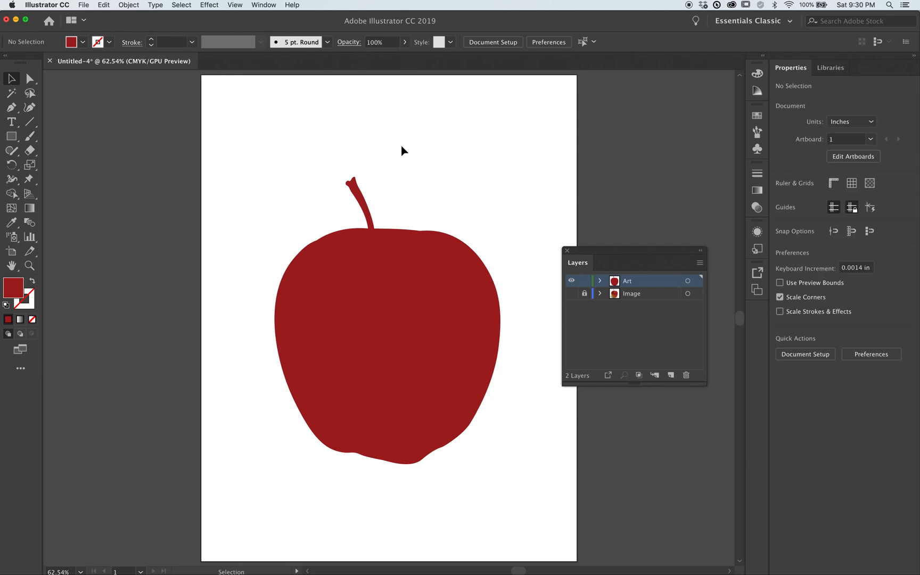